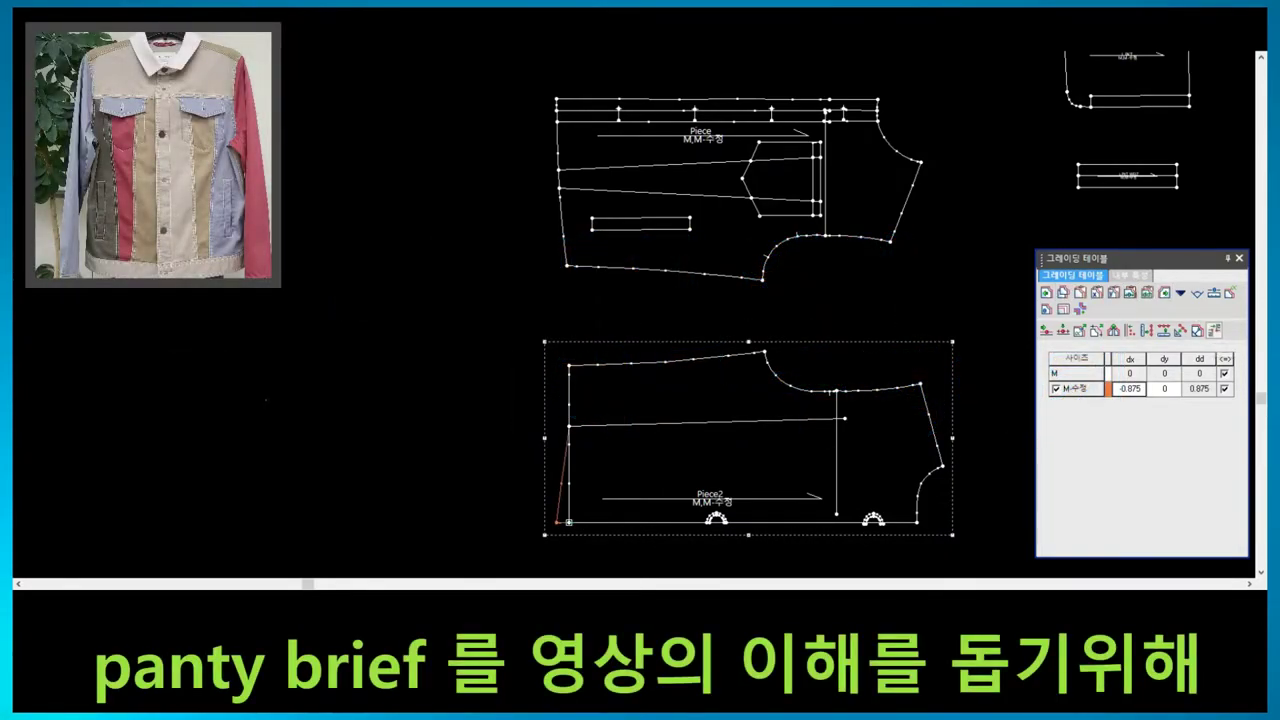
- Apply dx 0.875 (7/8 inch) M-수정 grading to the centre-back points and review the pieces
{"action": "key", "text": "Return"}
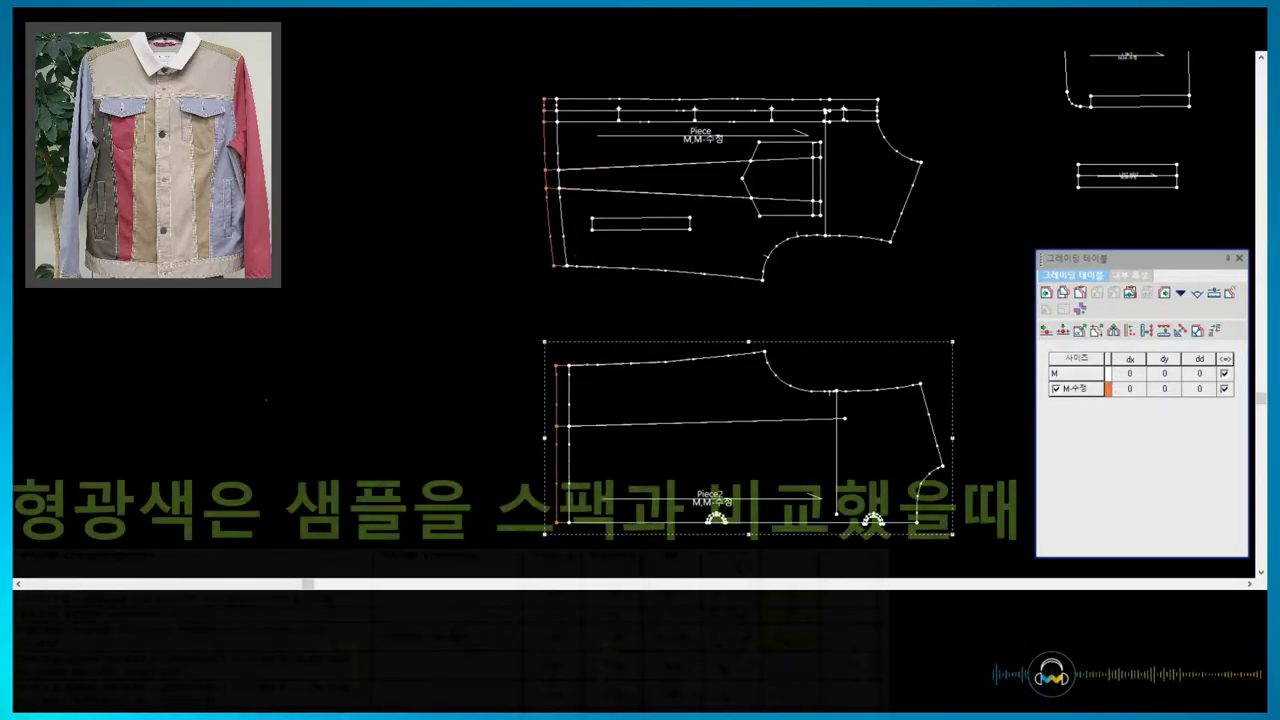
{"action": "scroll", "coordinate": [995, 352], "scroll_direction": "down", "scroll_amount": 1}
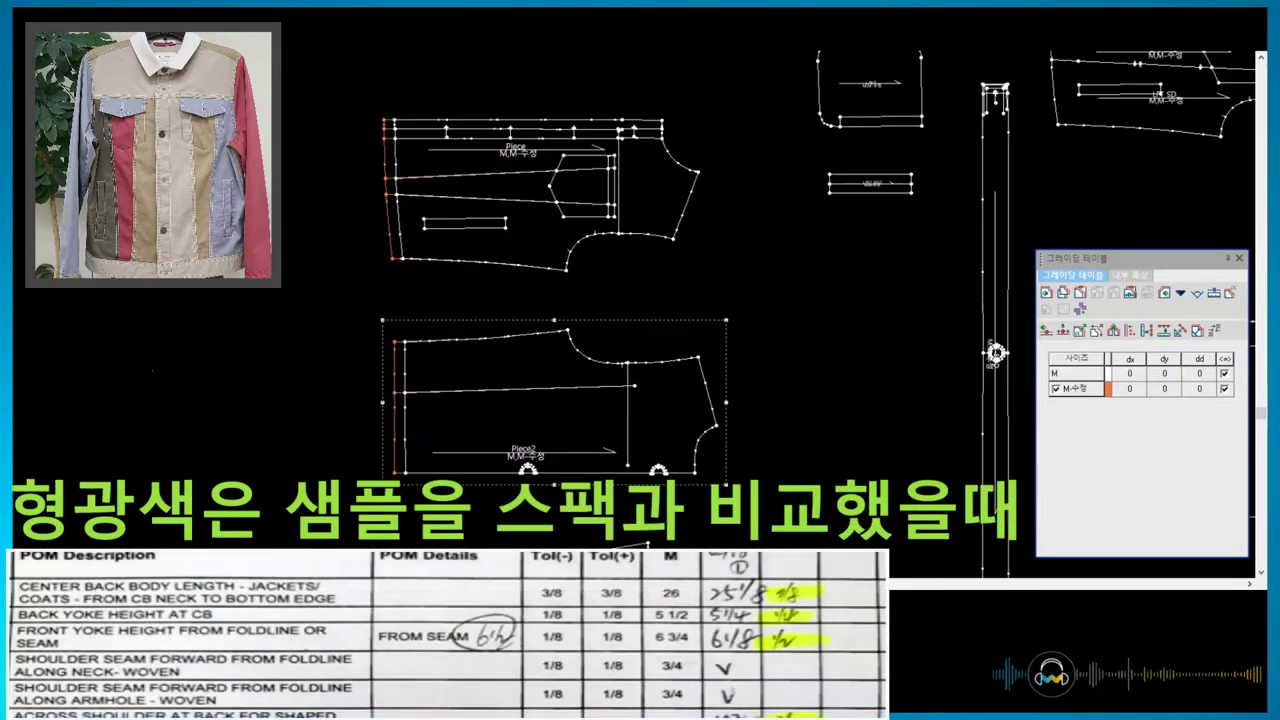
{"action": "scroll", "coordinate": [700, 320], "scroll_direction": "down", "scroll_amount": 1}
{"action": "scroll", "coordinate": [700, 320], "scroll_direction": "down", "scroll_amount": 1}
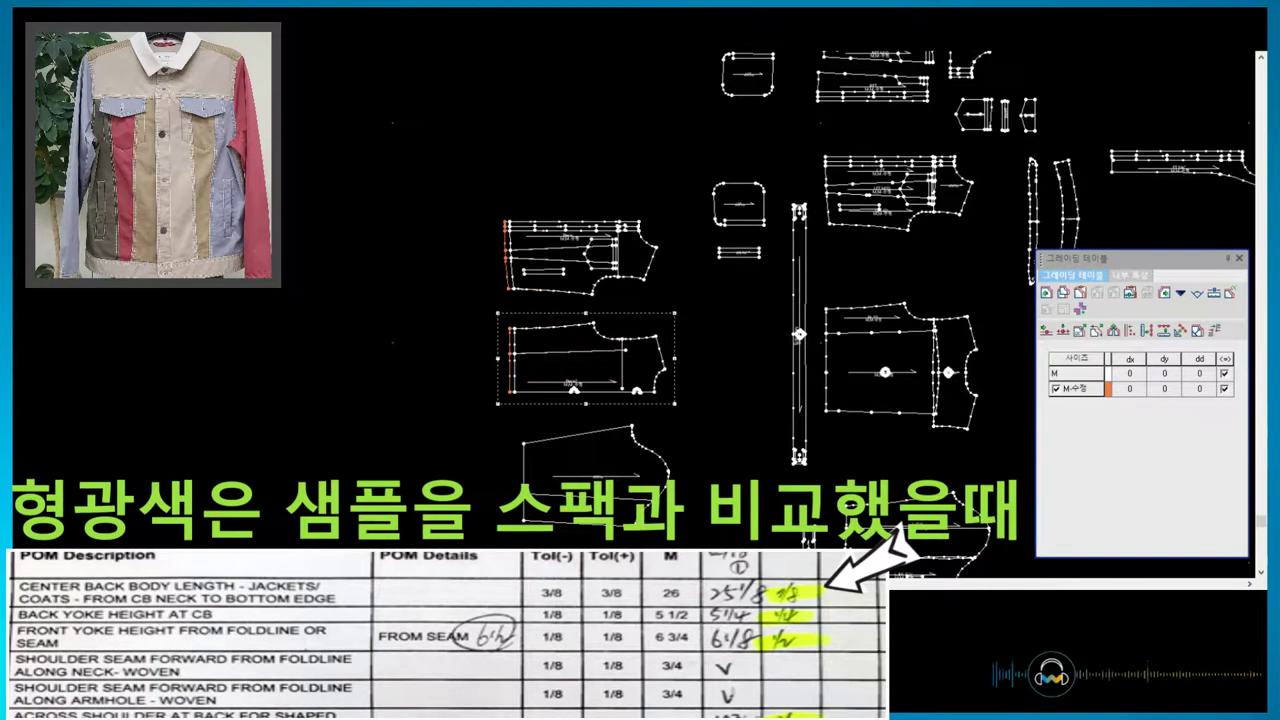
{"action": "scroll", "coordinate": [700, 320], "scroll_direction": "down", "scroll_amount": 1}
{"action": "scroll", "coordinate": [380, 305], "scroll_direction": "up", "scroll_amount": 1}
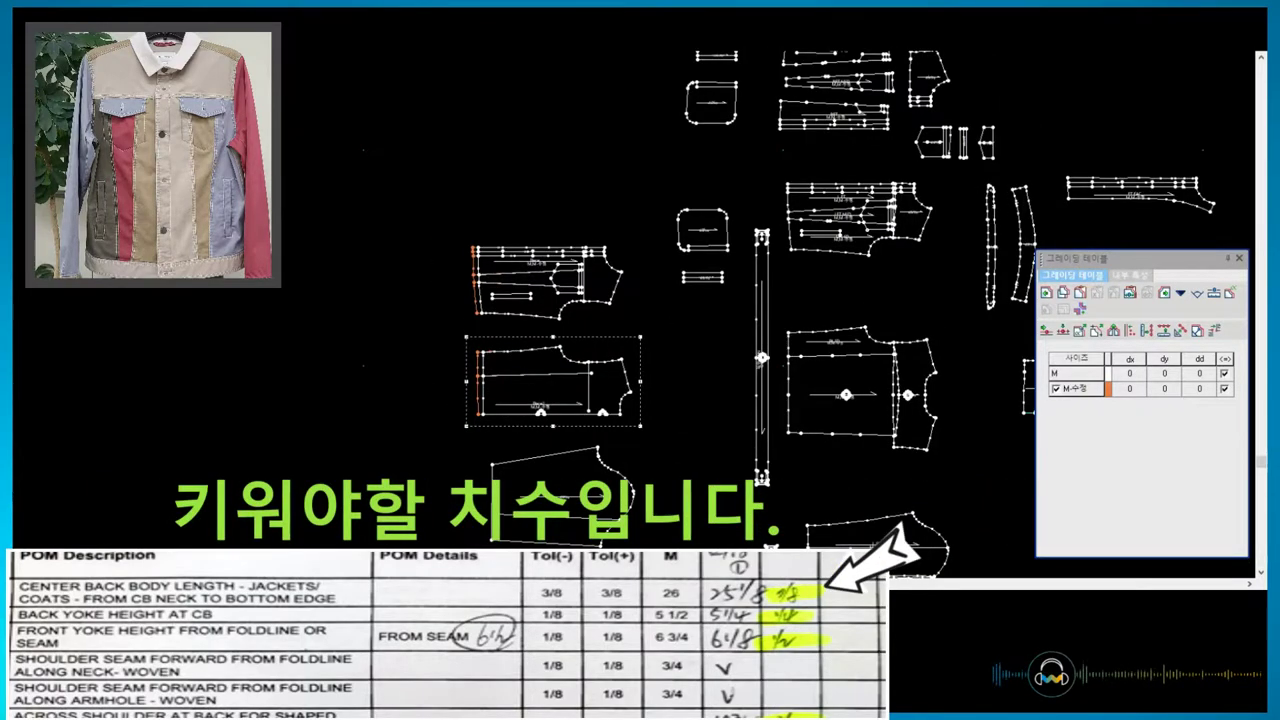
{"action": "scroll", "coordinate": [380, 305], "scroll_direction": "up", "scroll_amount": 1}
{"action": "scroll", "coordinate": [380, 305], "scroll_direction": "up", "scroll_amount": 1}
{"action": "scroll", "coordinate": [417, 338], "scroll_direction": "up", "scroll_amount": 1}
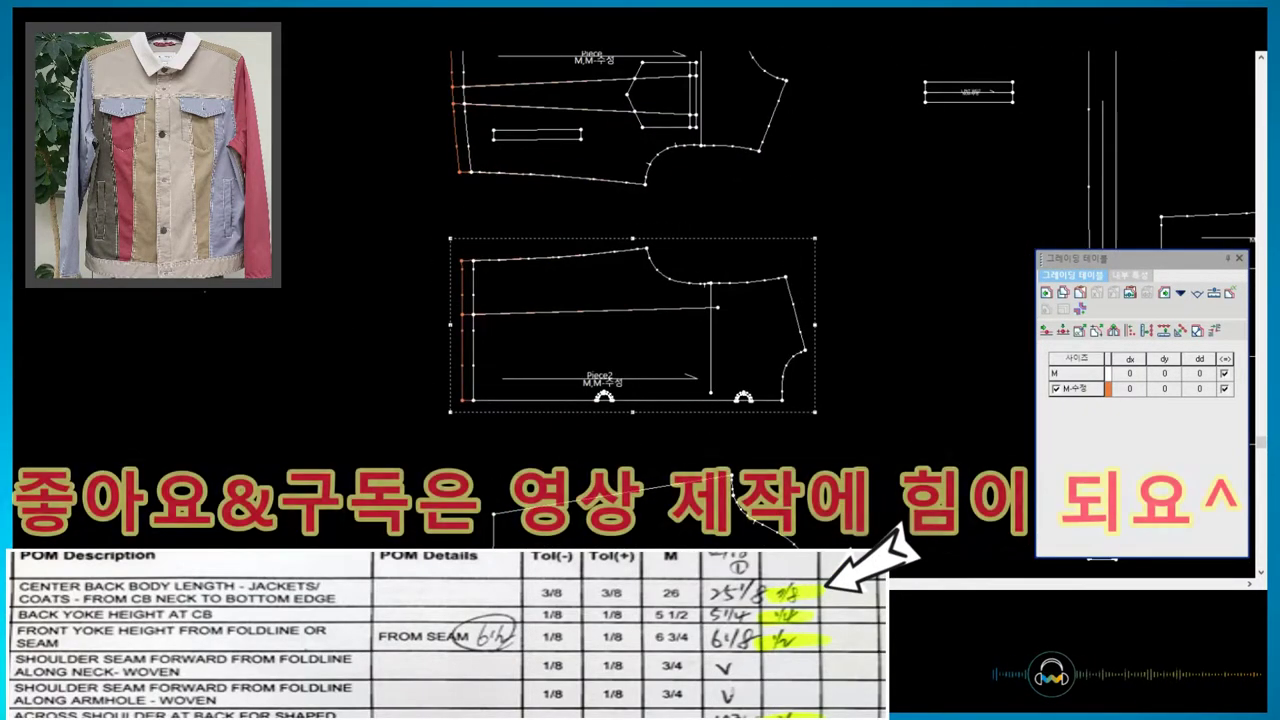
{"action": "scroll", "coordinate": [417, 338], "scroll_direction": "up", "scroll_amount": 2}
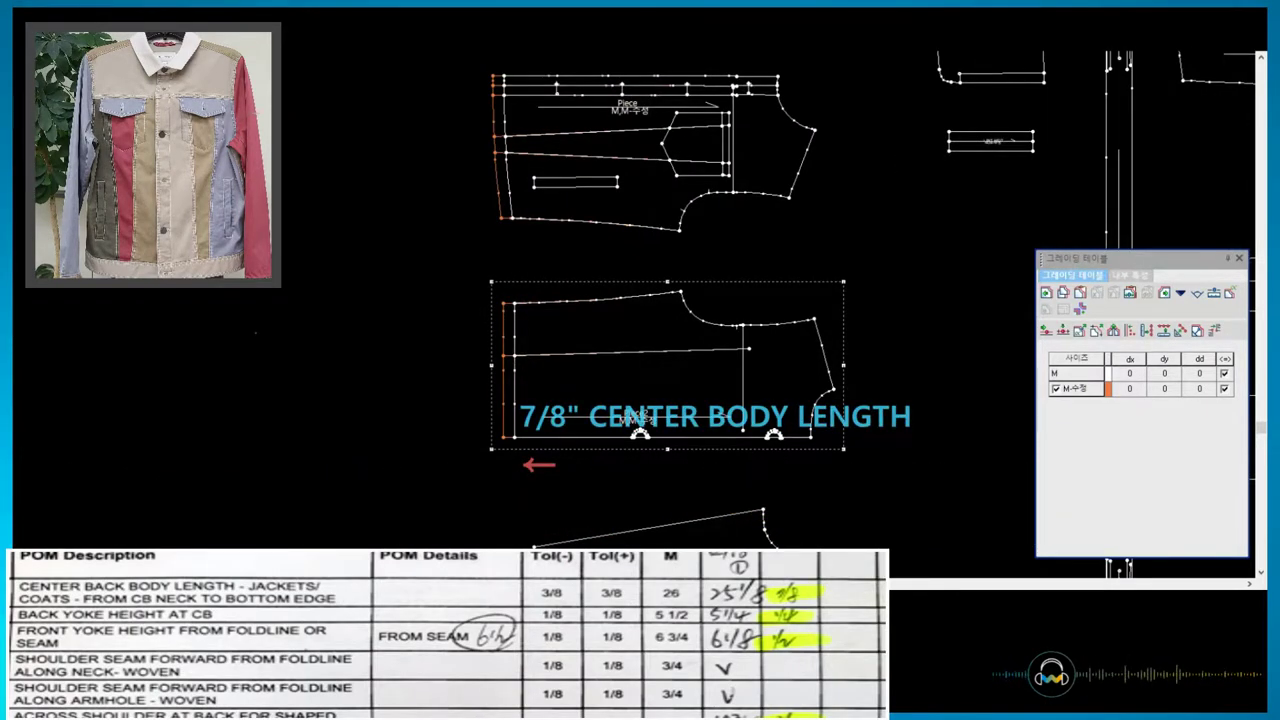
- Grade the M-수정 back yoke 1/4 inch taller with a -0.25 value
{"action": "middle_click_drag", "start_coordinate": [256, 332], "coordinate": [342, 338]}
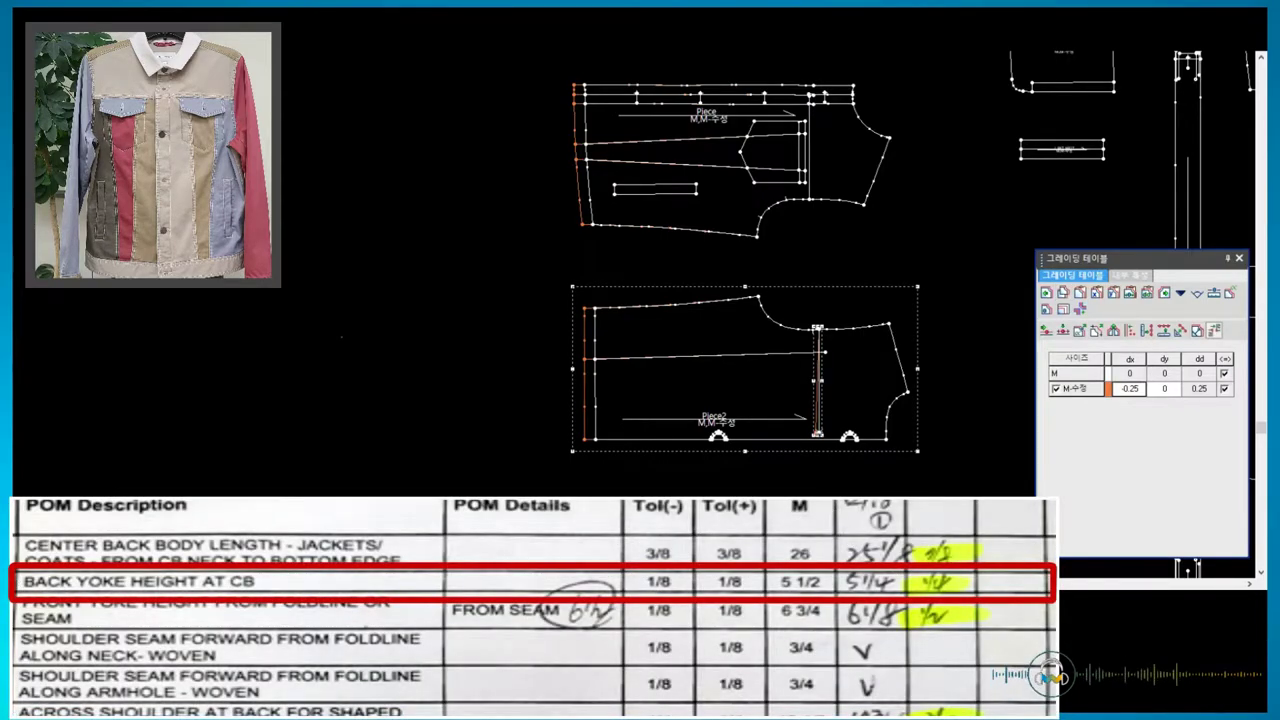
{"action": "key", "text": "Return"}
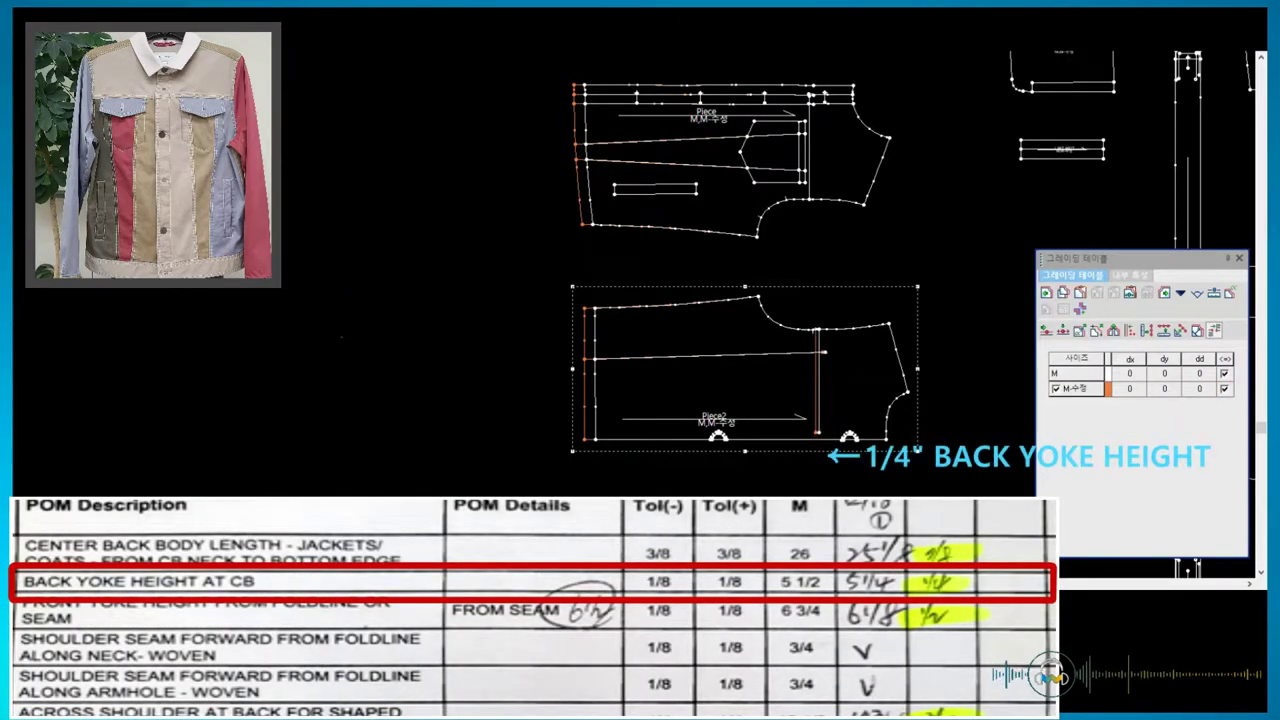
{"action": "left_click", "coordinate": [817, 380]}
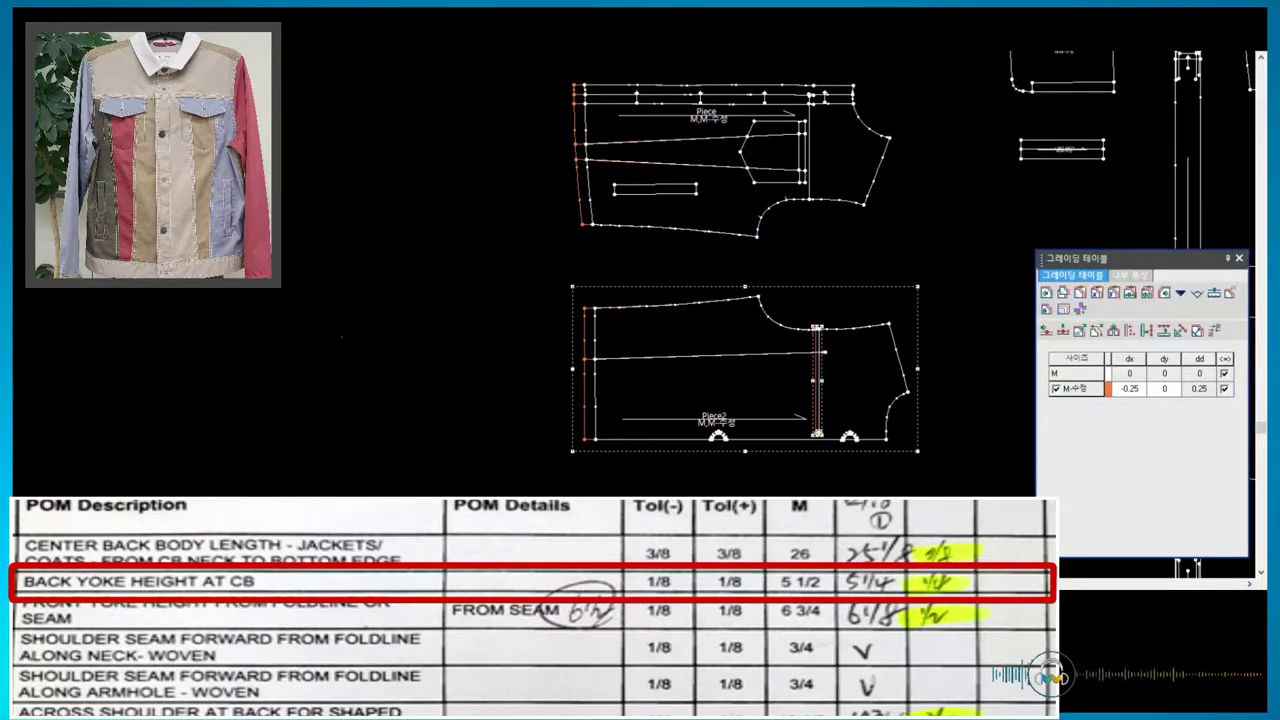
{"action": "scroll", "coordinate": [745, 290], "scroll_direction": "up", "scroll_amount": 1}
{"action": "type", "text": "-0.75"}
{"action": "key", "text": "Return"}
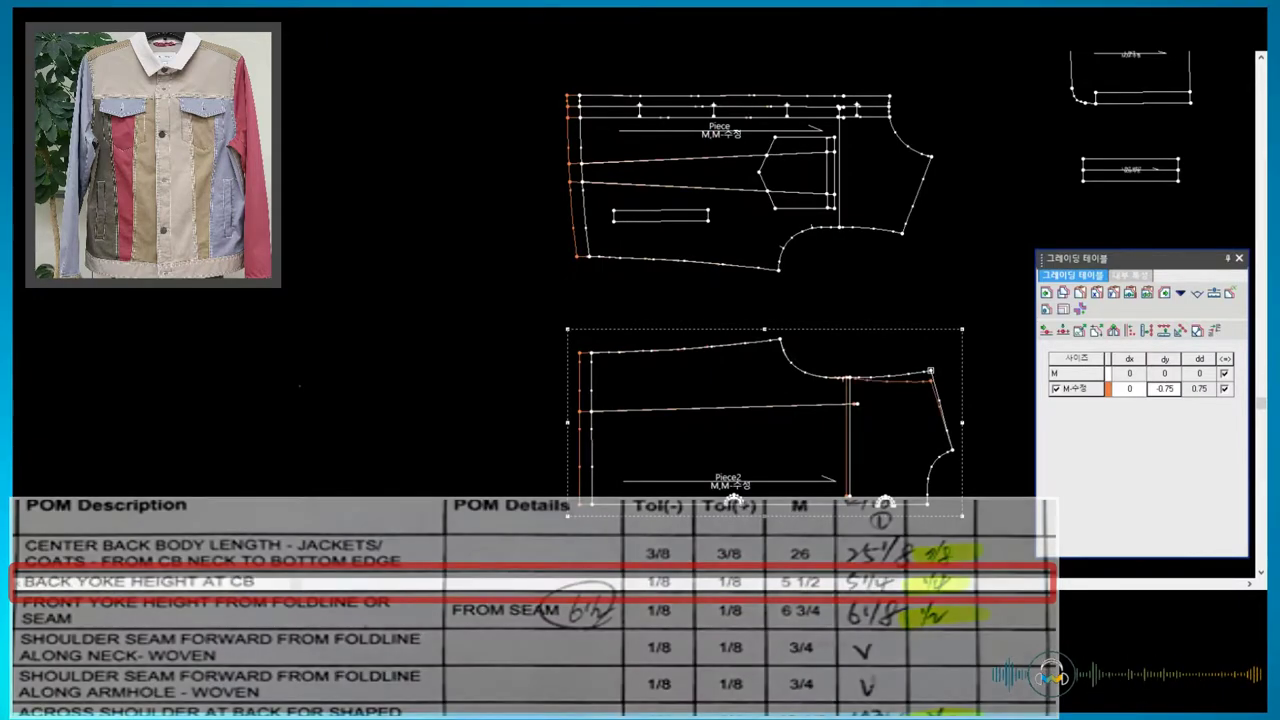
- Give the front and back shoulder points 0.375 (3/8 inch) across-shoulder grading
{"action": "right_click", "coordinate": [1164, 373]}
{"action": "type", "text": "0.375"}
{"action": "key", "text": "Return"}
{"action": "left_click", "coordinate": [902, 232]}
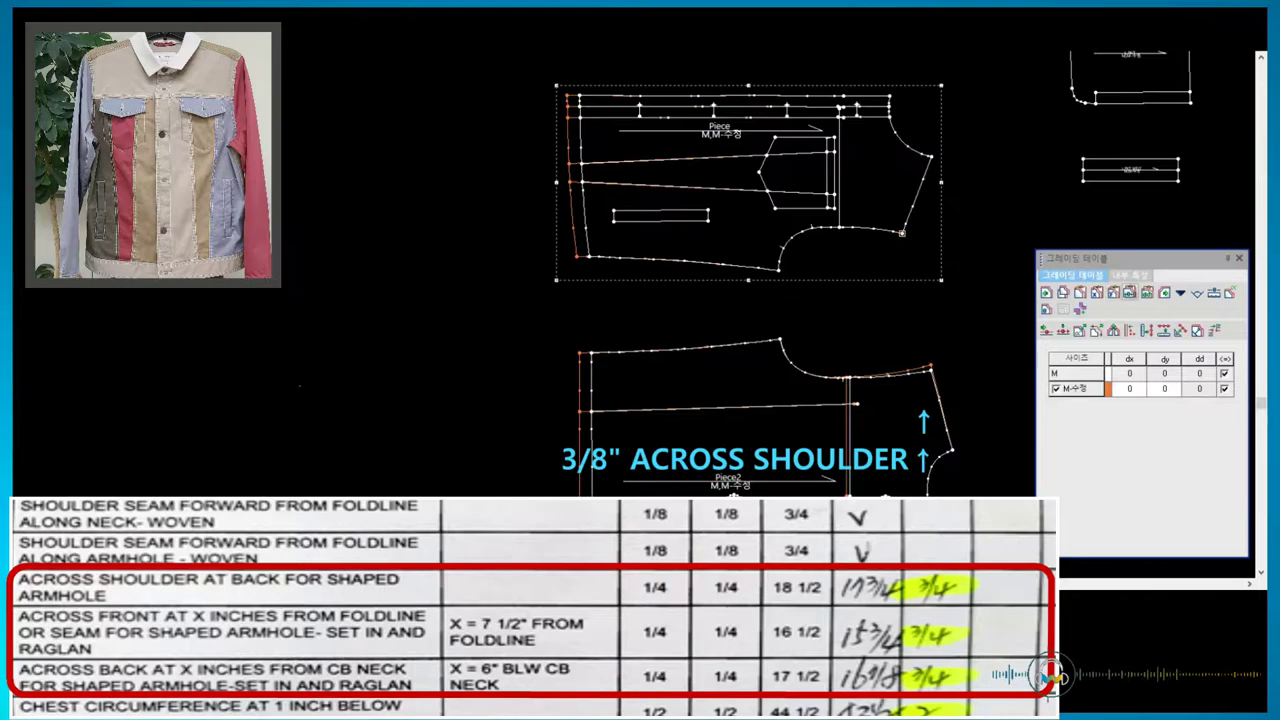
{"action": "left_click", "coordinate": [839, 228]}
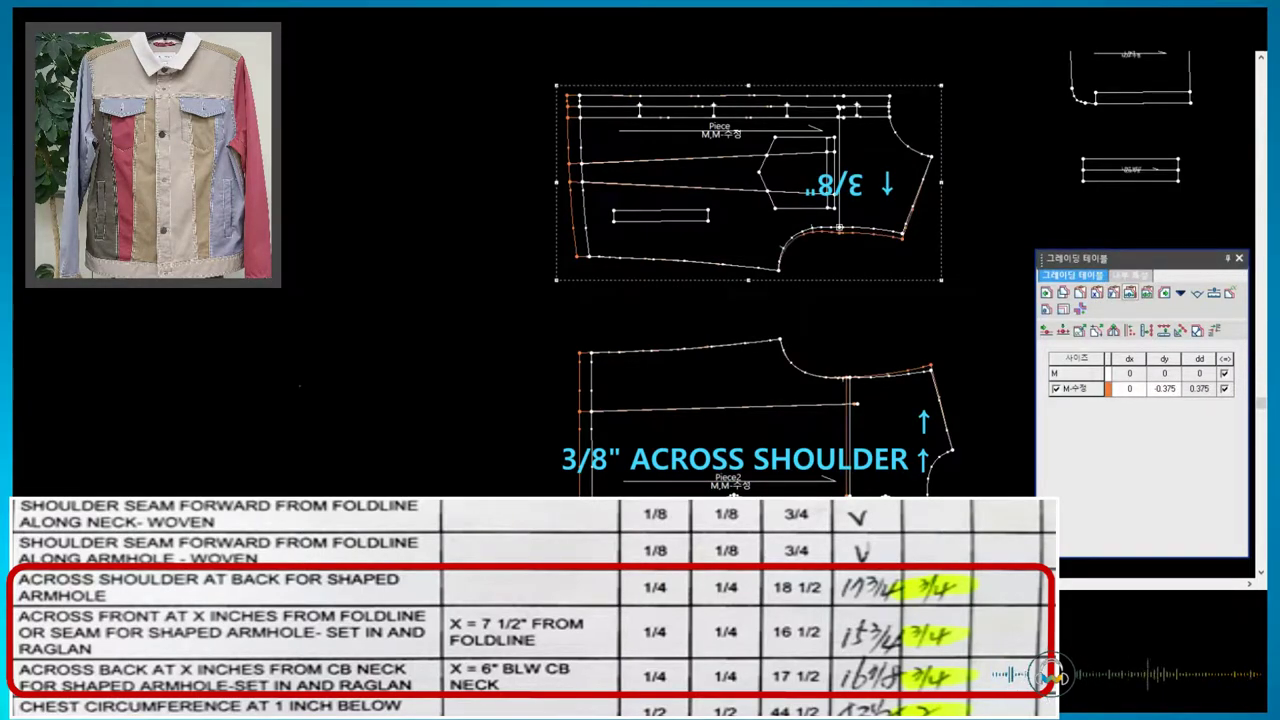
{"action": "left_click", "coordinate": [848, 378]}
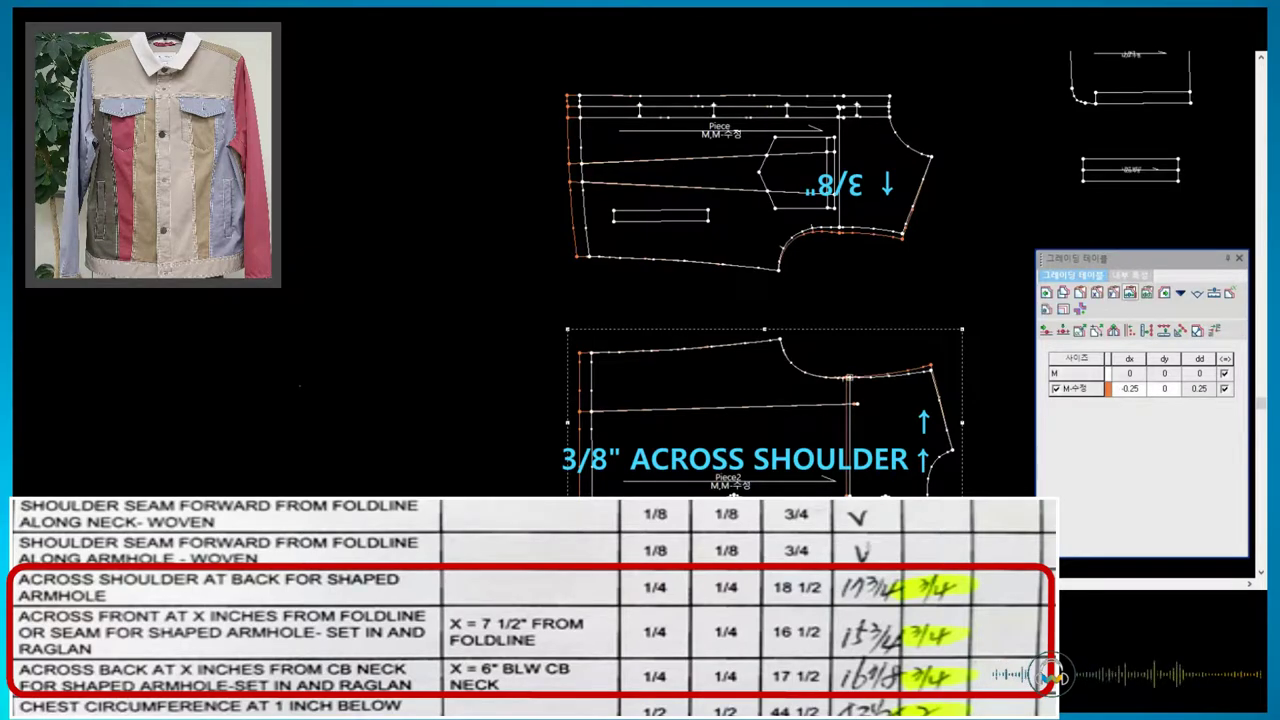
{"action": "type", "text": "0.375"}
{"action": "key", "text": "Return"}
{"action": "left_click", "coordinate": [779, 340]}
- Grade chest points 0.5 and hem sweep points 0.25 on front and back bodies
{"action": "type", "text": "0.5"}
{"action": "key", "text": "Return"}
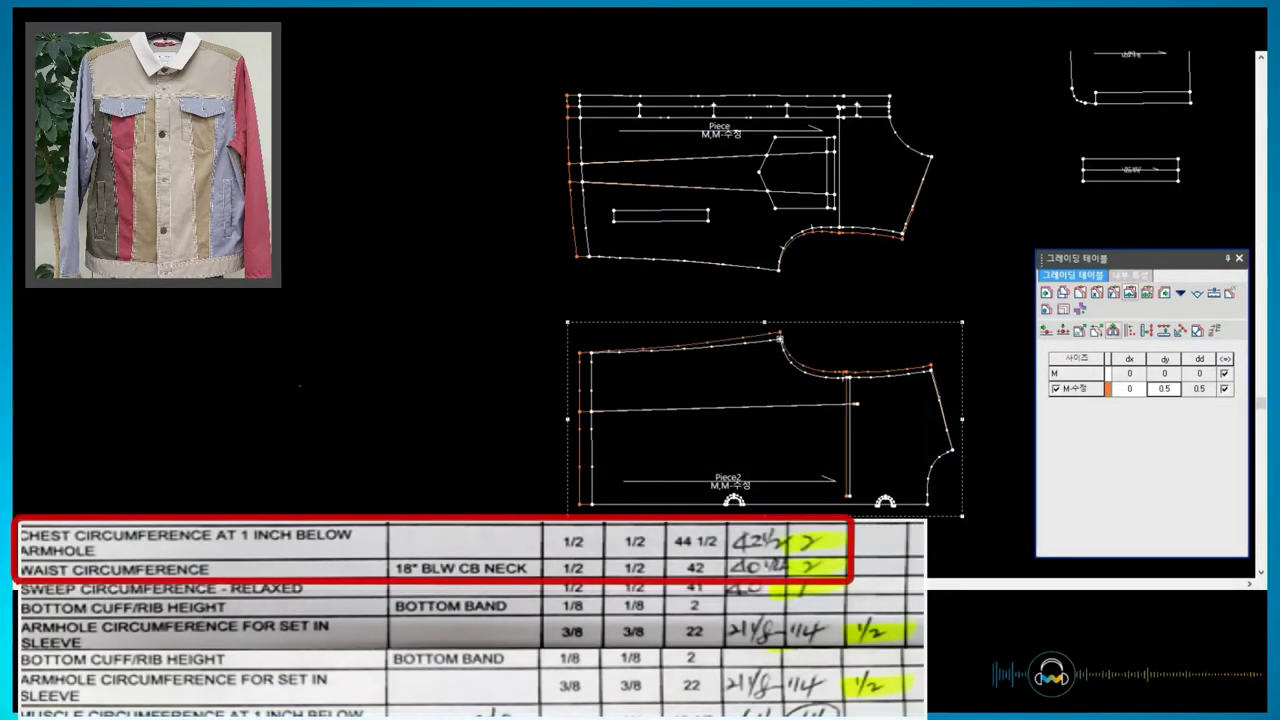
{"action": "left_click", "coordinate": [750, 190]}
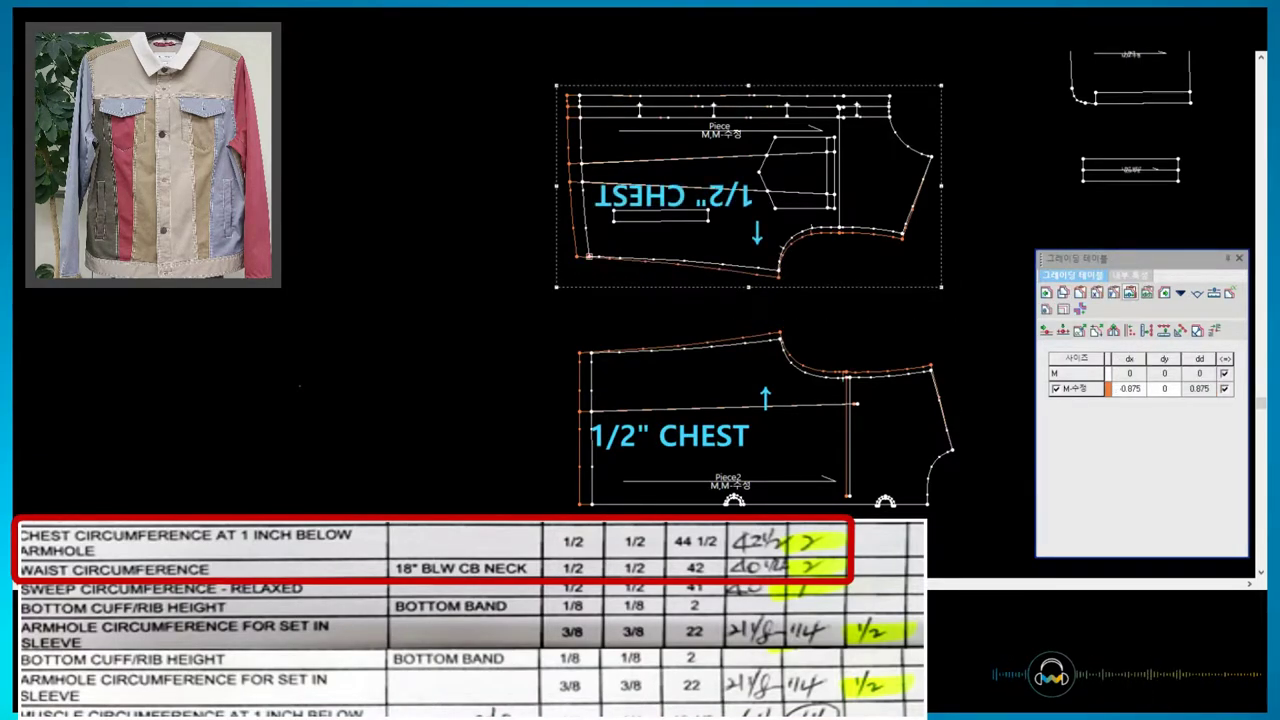
{"action": "left_click", "coordinate": [765, 420]}
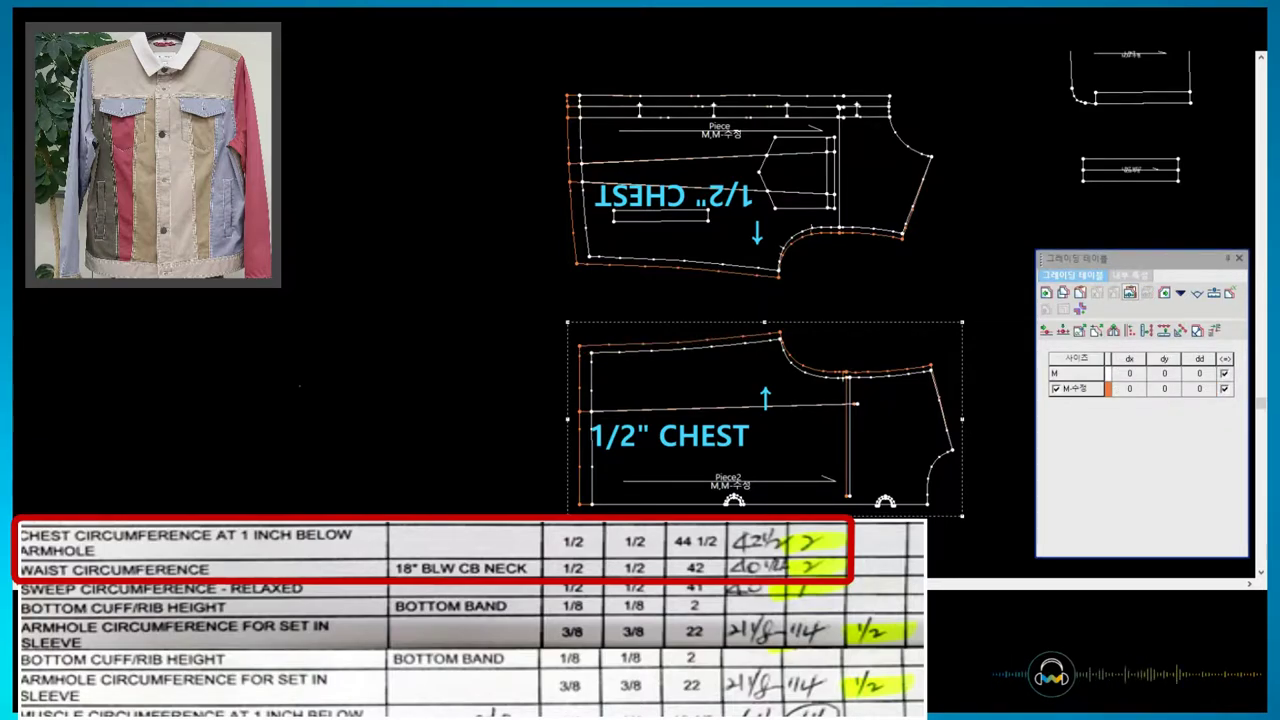
{"action": "type", "text": "0.25"}
{"action": "key", "text": "Return"}
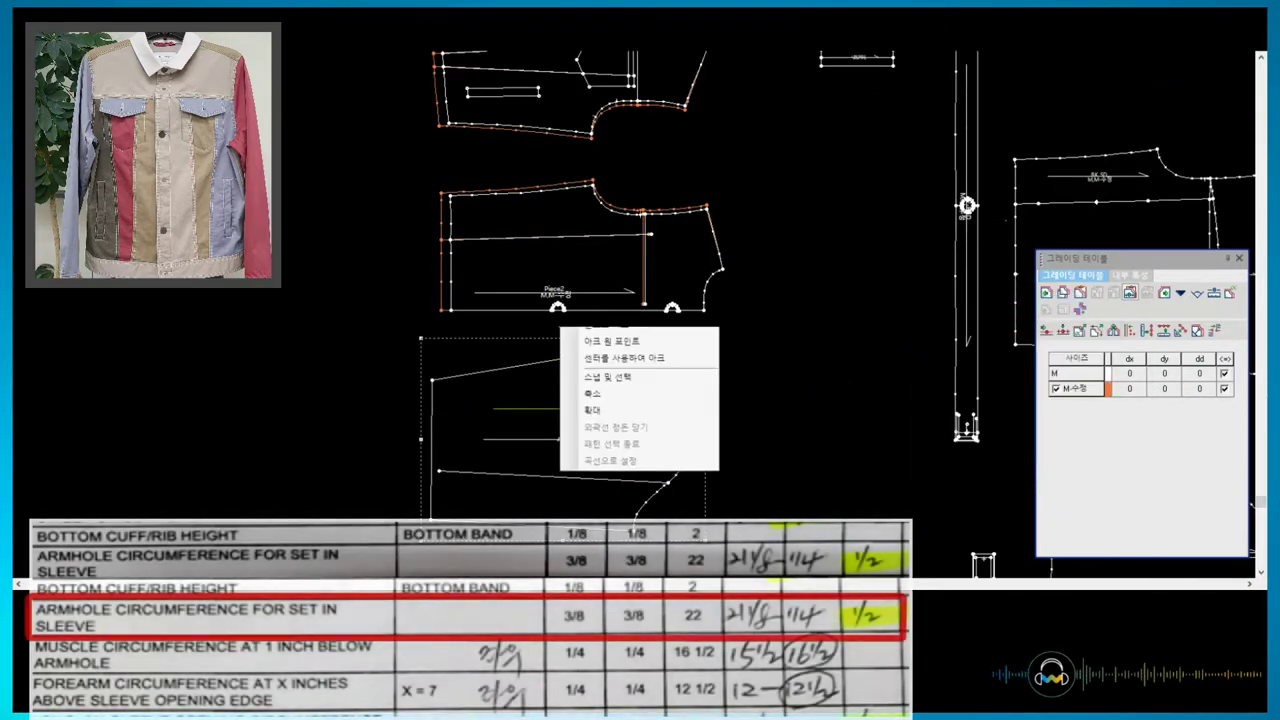
- Dock Length Comparison and measure the armhole: 10.755 for M, 11.005 for M-수정
{"action": "left_click", "coordinate": [1129, 388]}
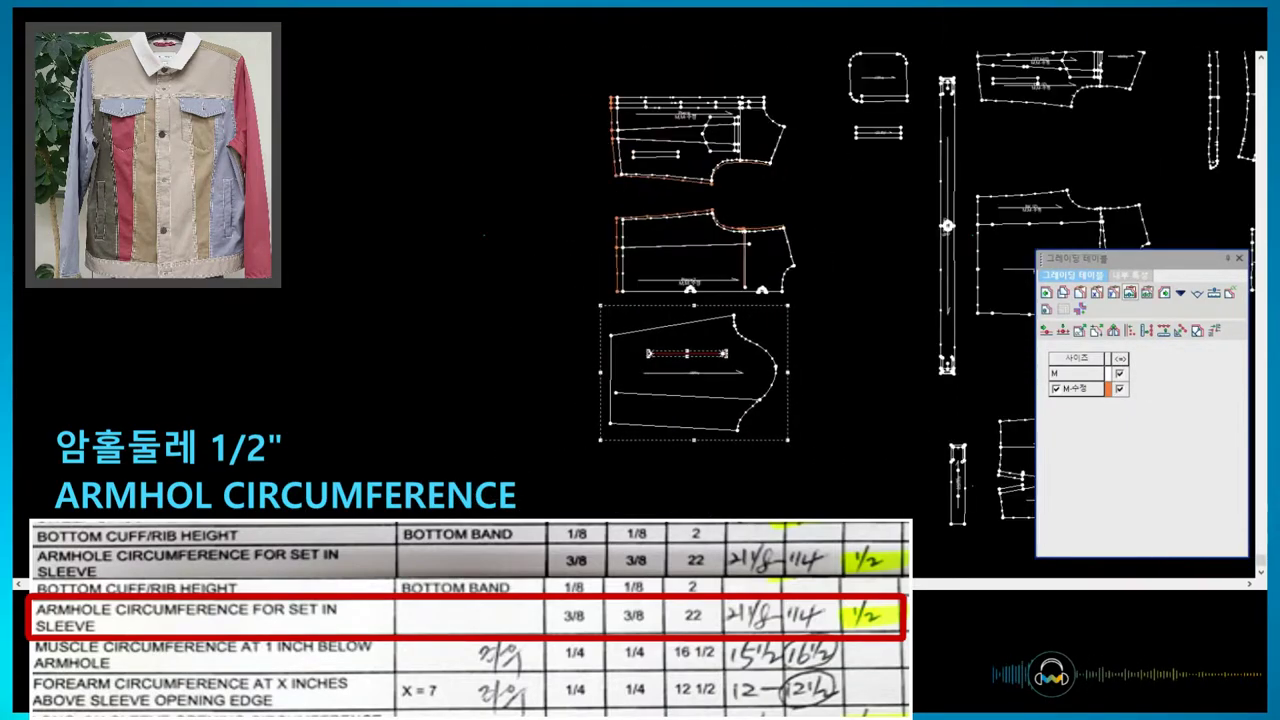
{"action": "scroll", "coordinate": [522, 305], "scroll_direction": "up", "scroll_amount": 1}
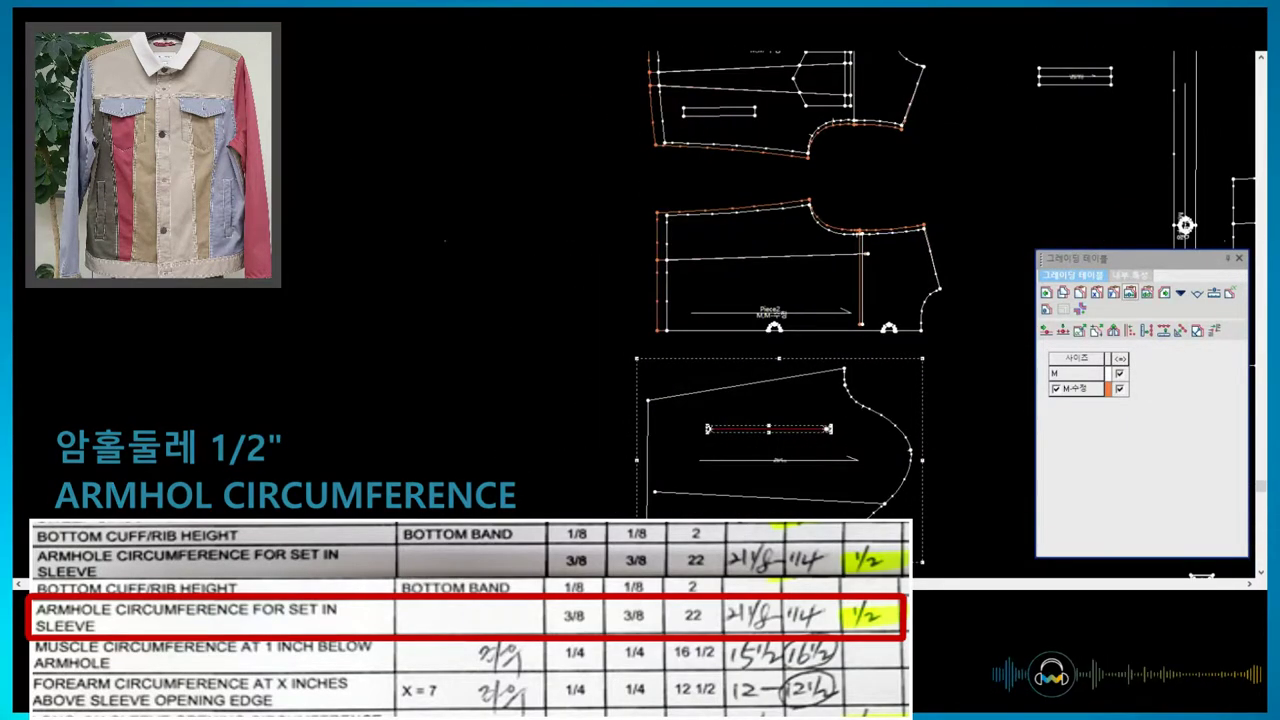
{"action": "left_click_drag", "start_coordinate": [300, 358], "coordinate": [375, 375]}
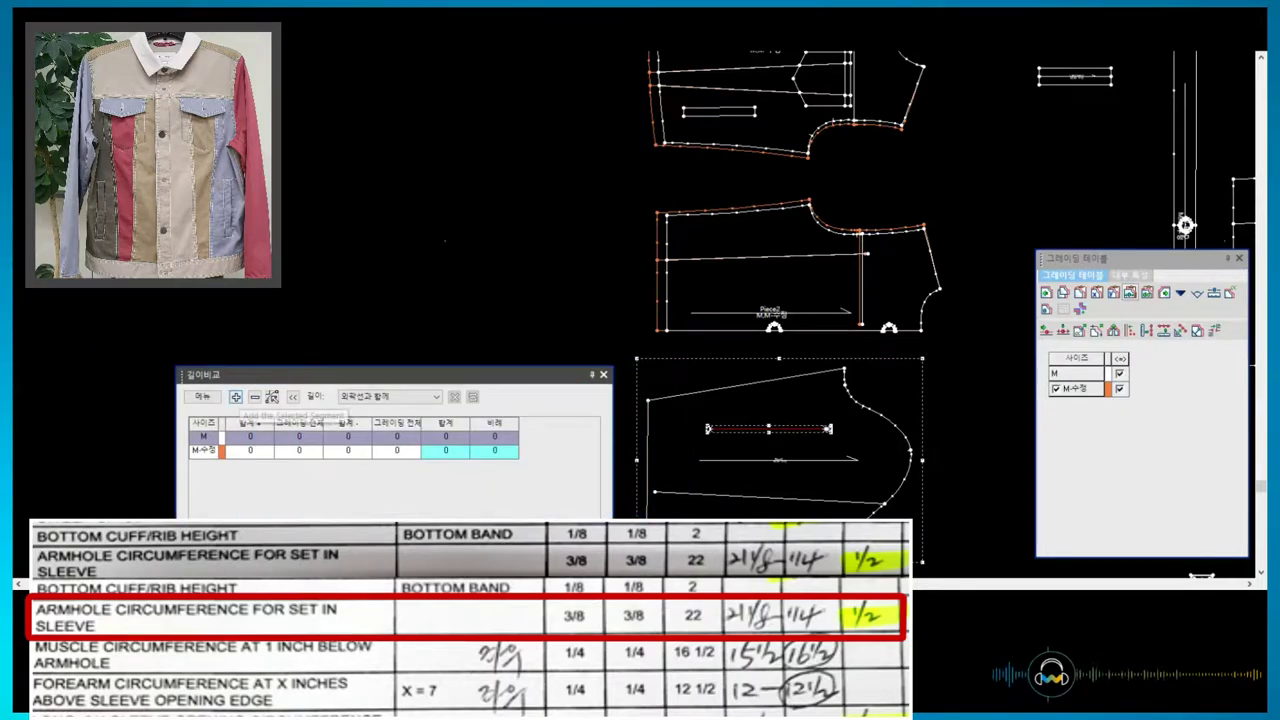
{"action": "left_click", "coordinate": [236, 396]}
{"action": "left_click", "coordinate": [202, 396]}
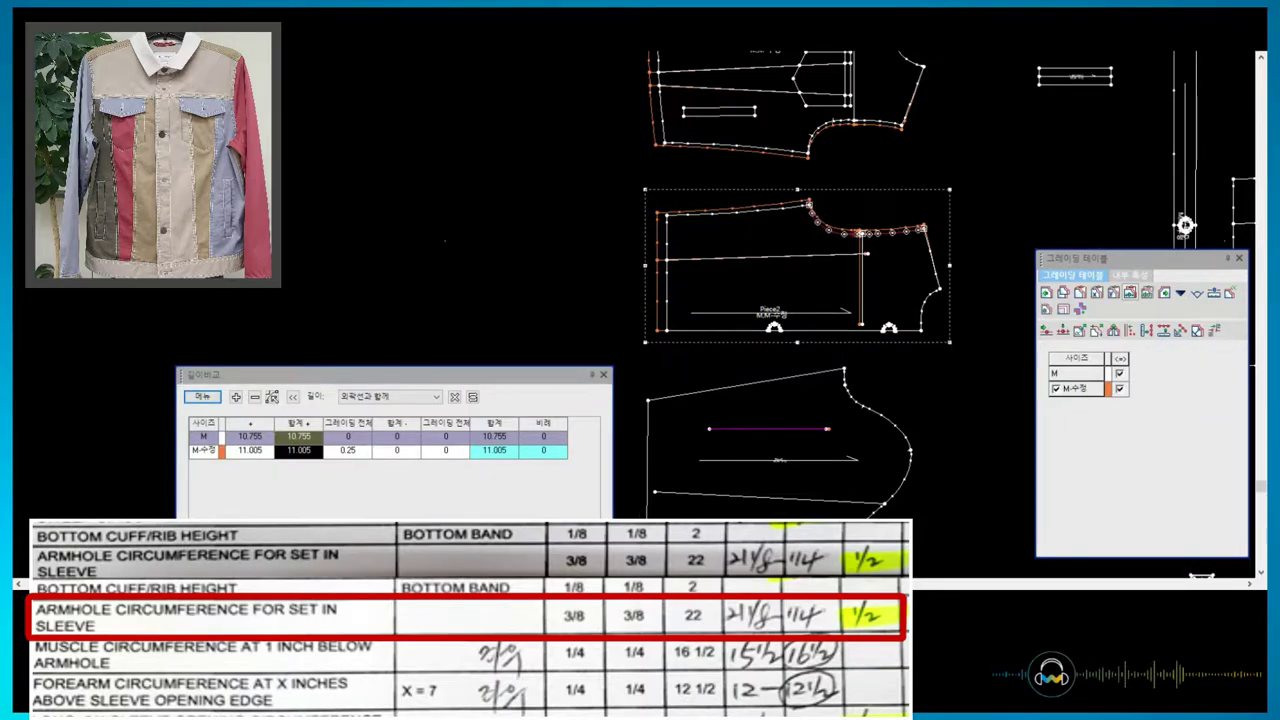
{"action": "scroll", "coordinate": [985, 142], "scroll_direction": "up", "scroll_amount": 3}
- Lengthen the M-수정 back and front armhole curves by 0.25 via Segment Length
{"action": "left_click", "coordinate": [202, 396]}
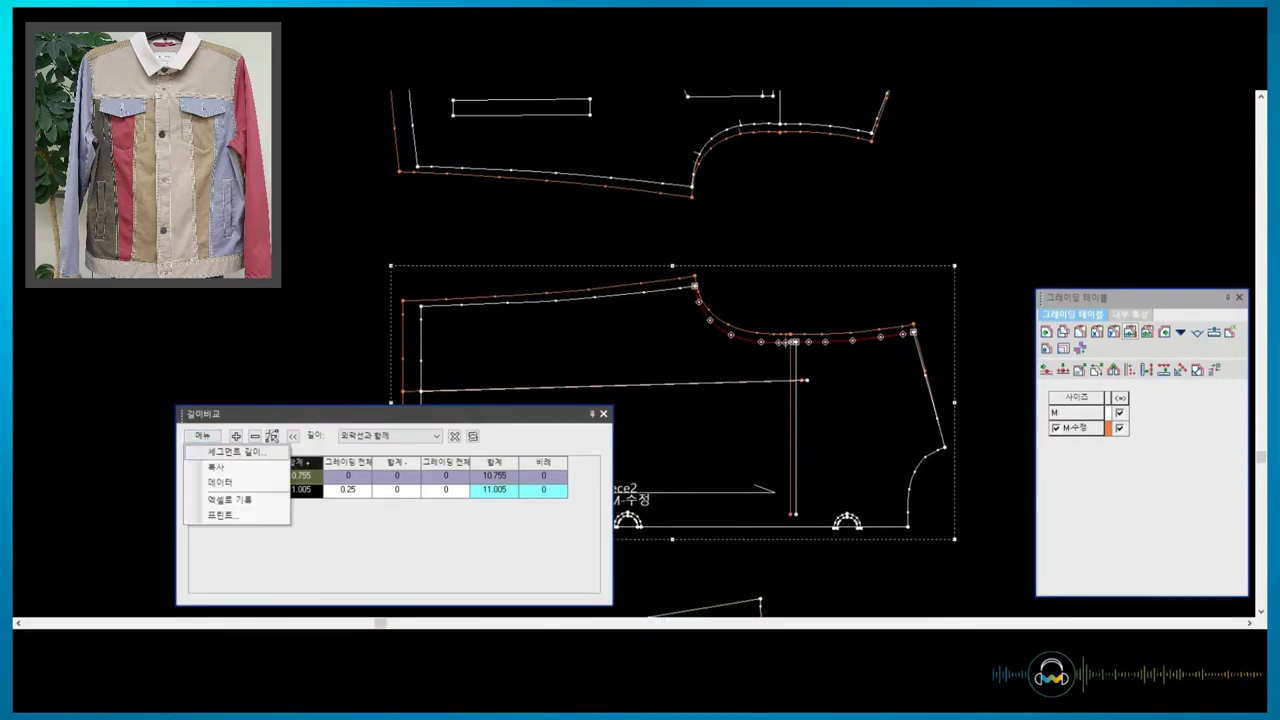
{"action": "left_click", "coordinate": [229, 454]}
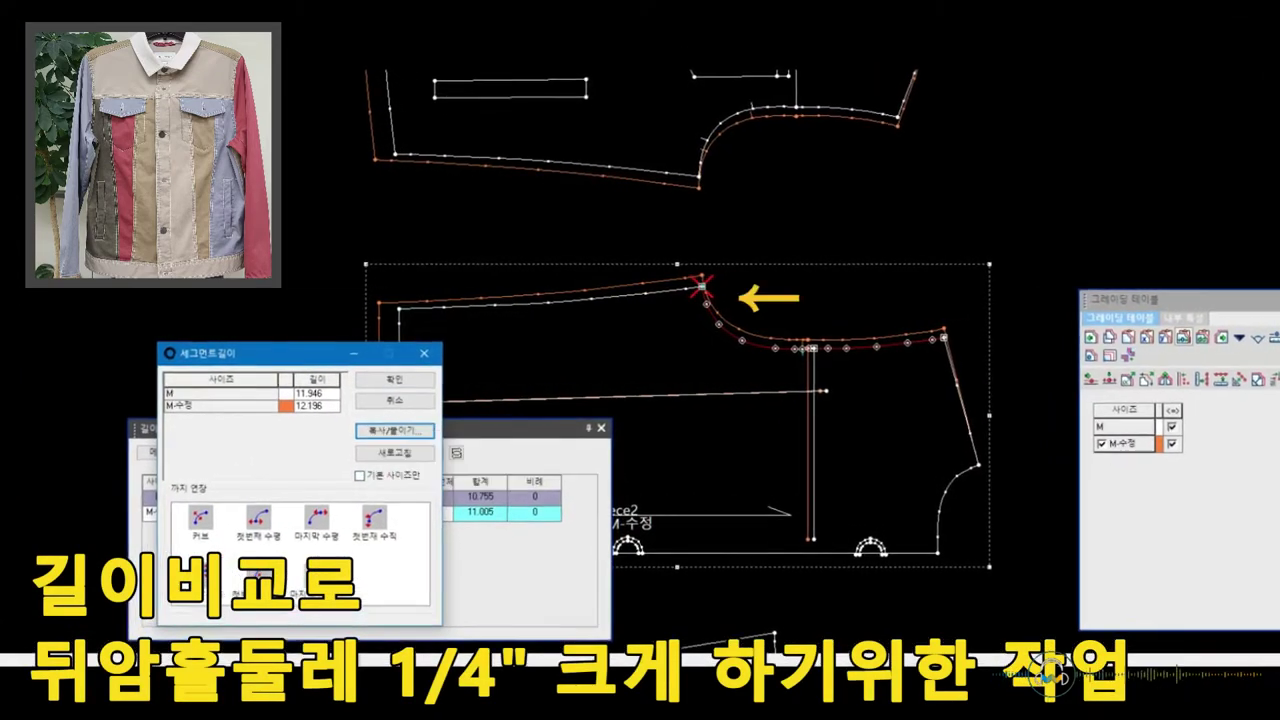
{"action": "key", "text": "Return"}
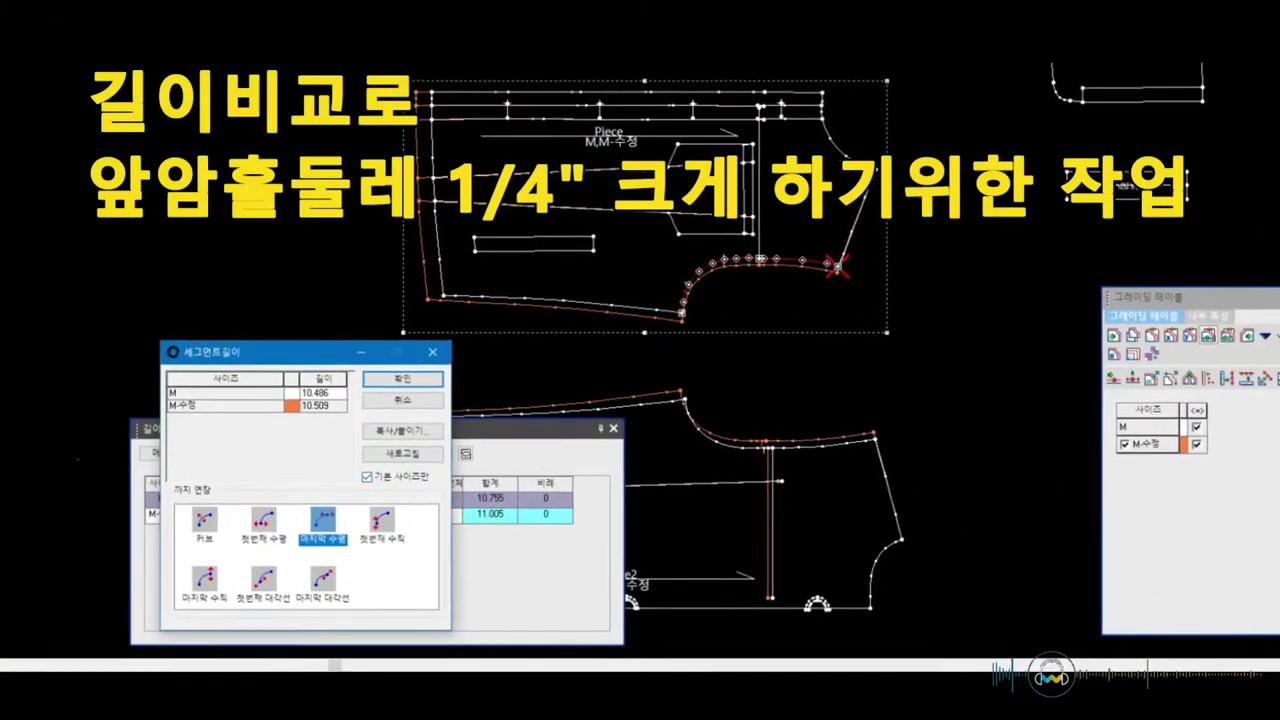
{"action": "left_click", "coordinate": [405, 427]}
{"action": "left_click", "coordinate": [490, 480]}
{"action": "left_click", "coordinate": [405, 377]}
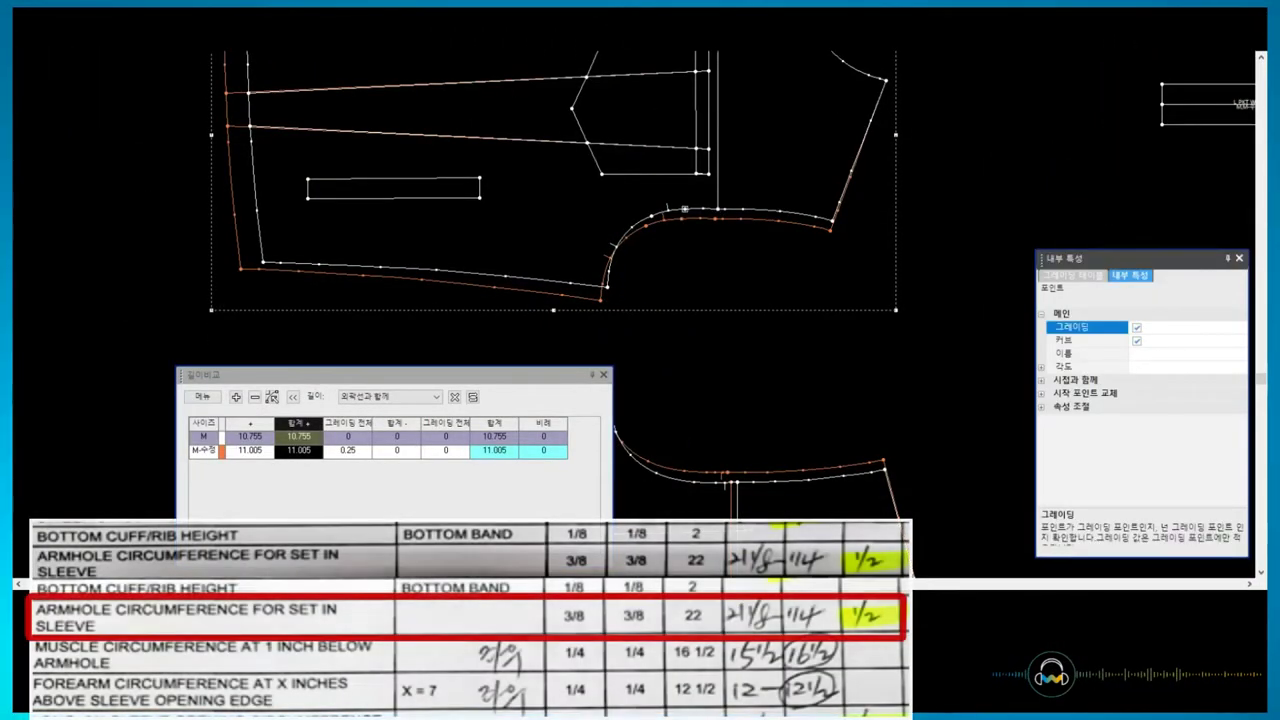
- Lengthen the M-수정 front armhole curve through the Segment Length settings
{"action": "left_click", "coordinate": [720, 212]}
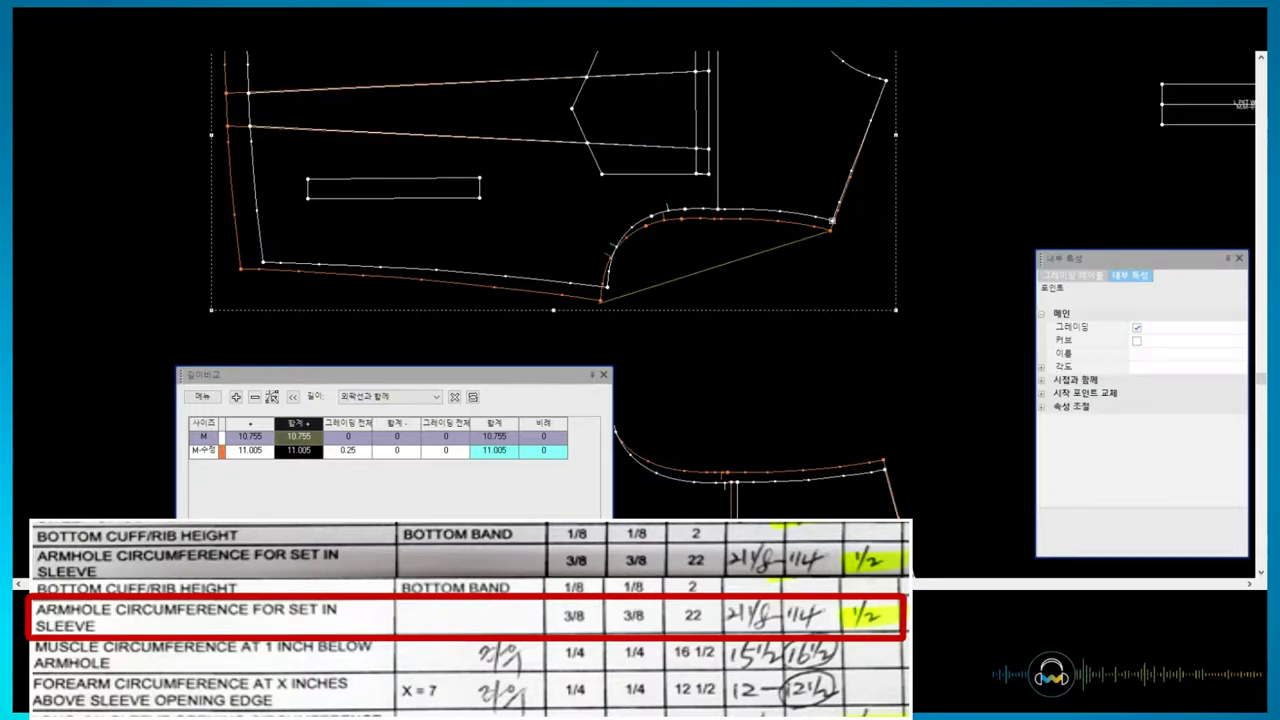
{"action": "left_click", "coordinate": [202, 397]}
{"action": "left_click", "coordinate": [235, 412]}
{"action": "left_click", "coordinate": [416, 376]}
{"action": "key", "text": "Escape"}
{"action": "key", "text": "Return"}
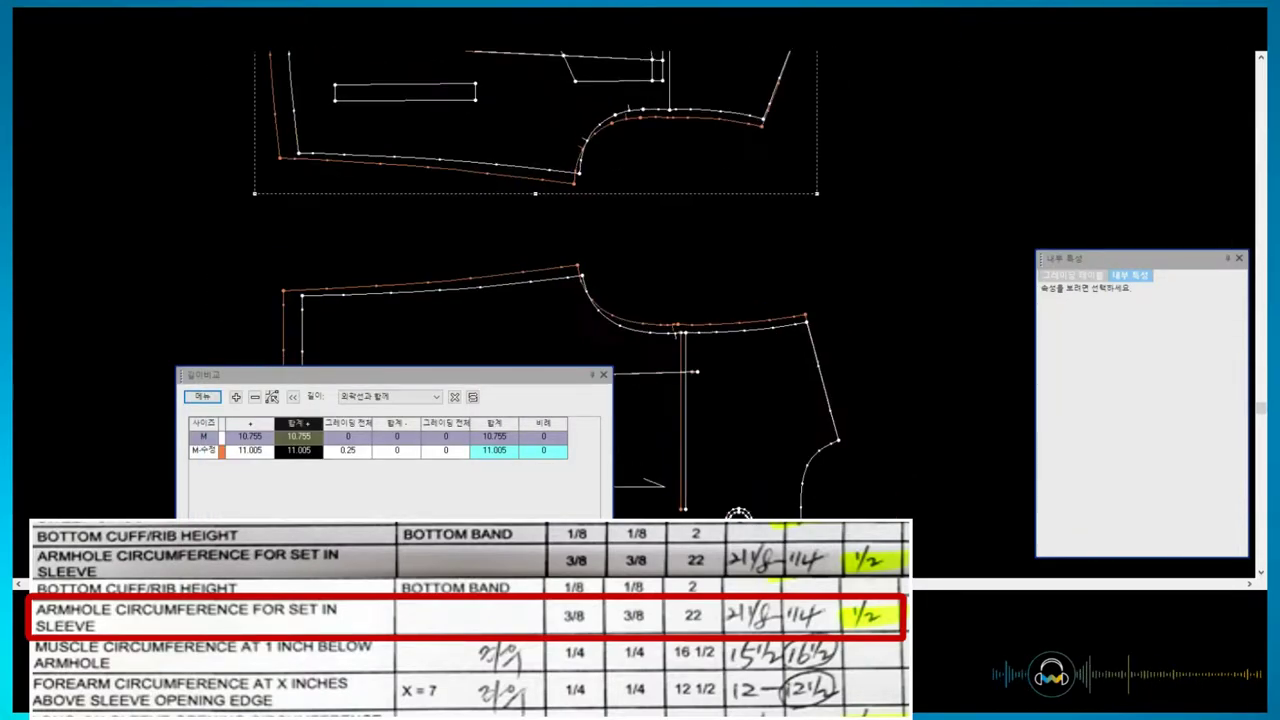
- Adjust the grading values of the back piece's armhole point
{"action": "left_click", "coordinate": [580, 272]}
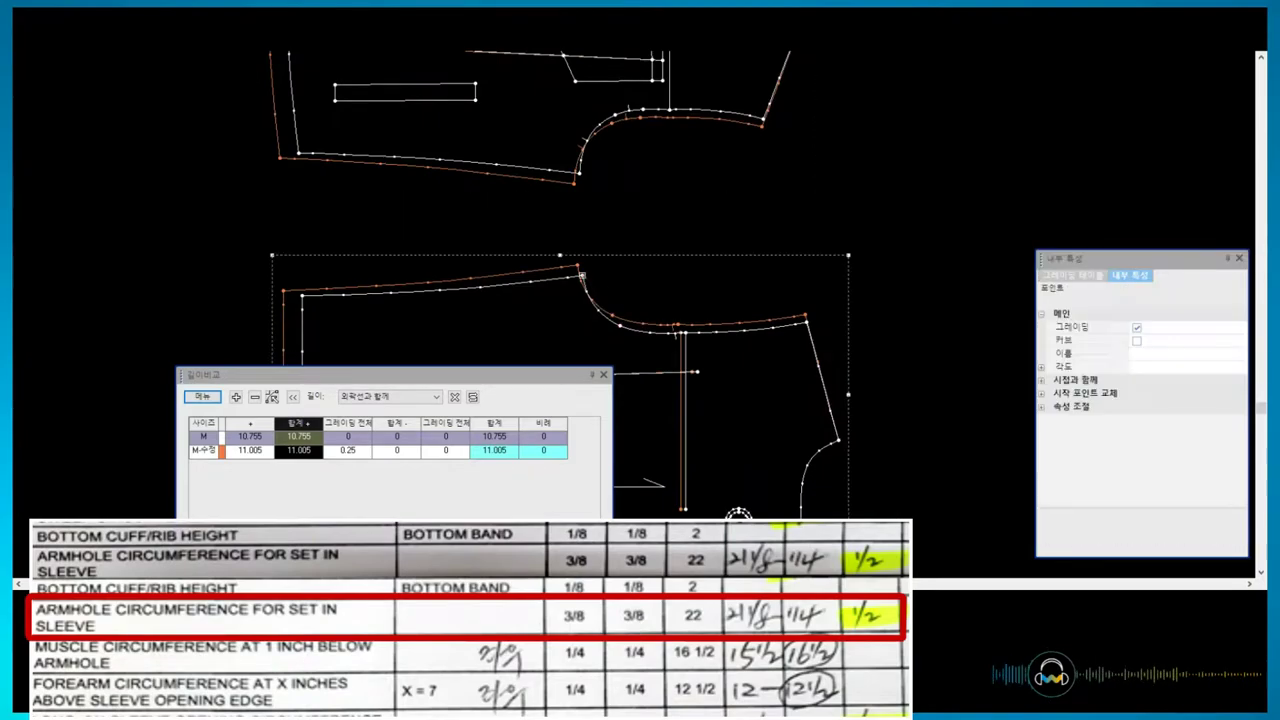
{"action": "left_click", "coordinate": [684, 332]}
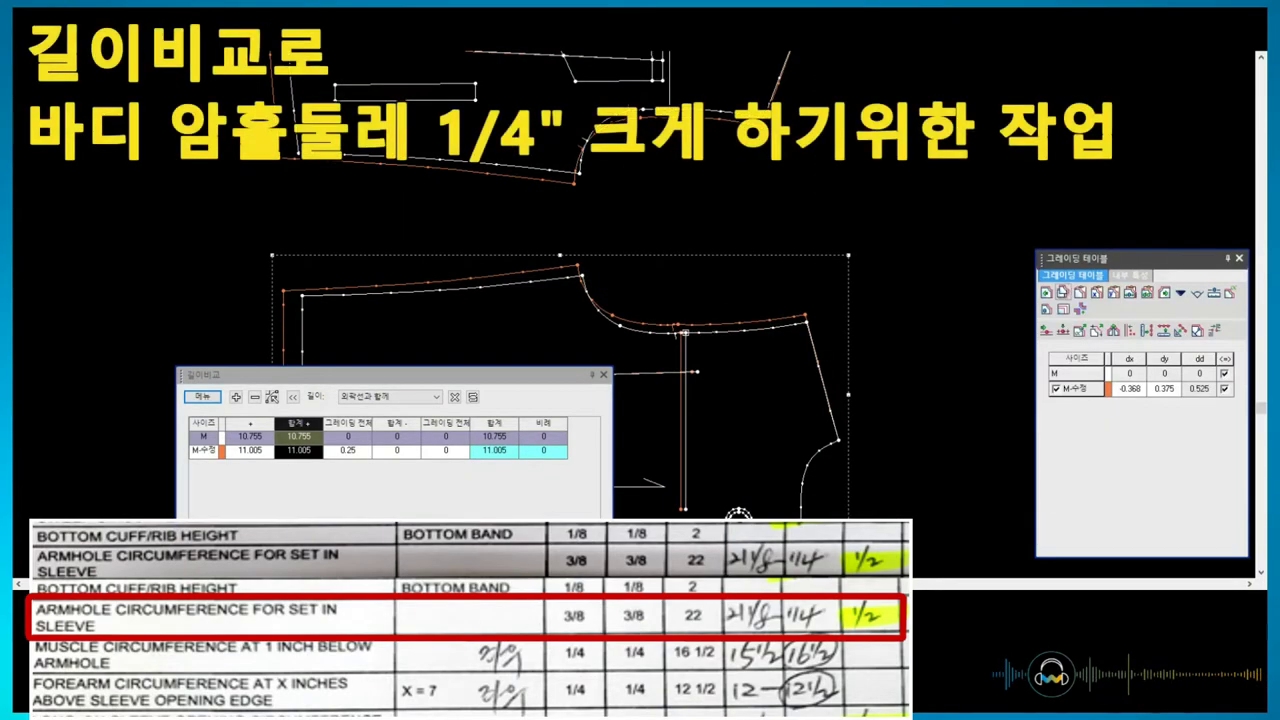
{"action": "right_click", "coordinate": [724, 272]}
{"action": "left_click", "coordinate": [770, 400]}
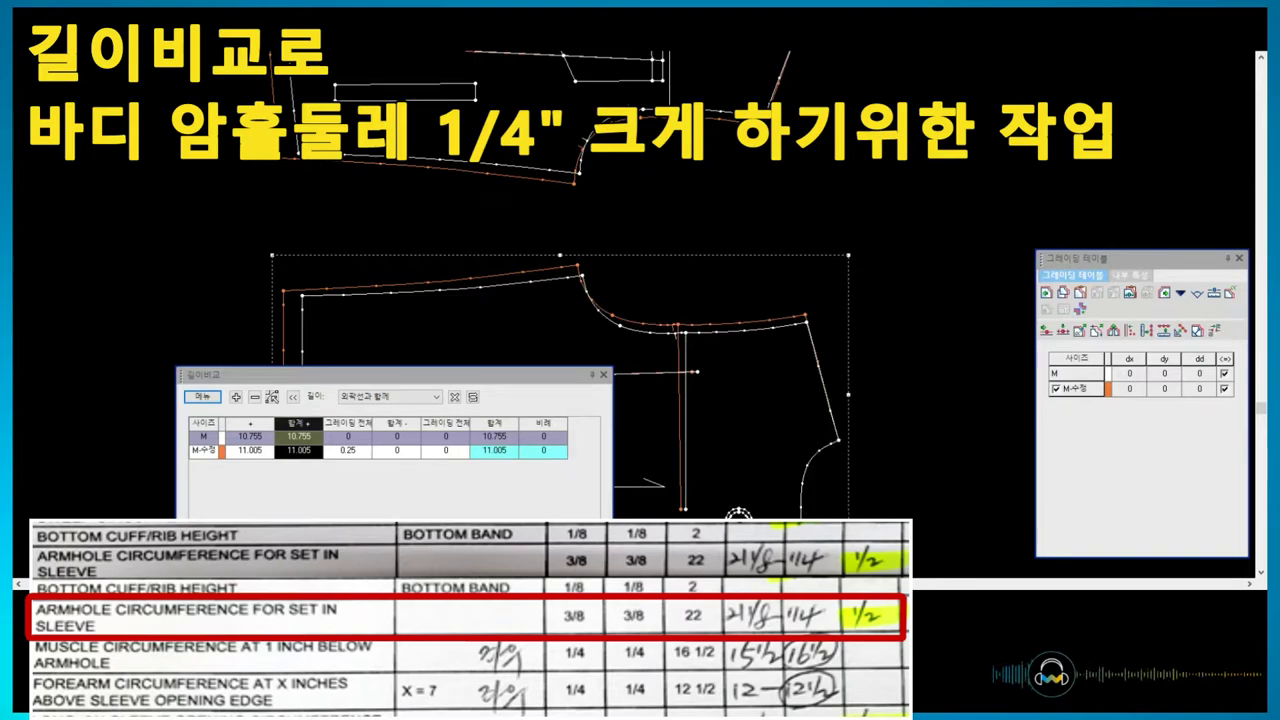
- Make the M-수정 body armhole 0.25 longer than M, 11.005 versus 10.755
{"action": "left_click", "coordinate": [1097, 292]}
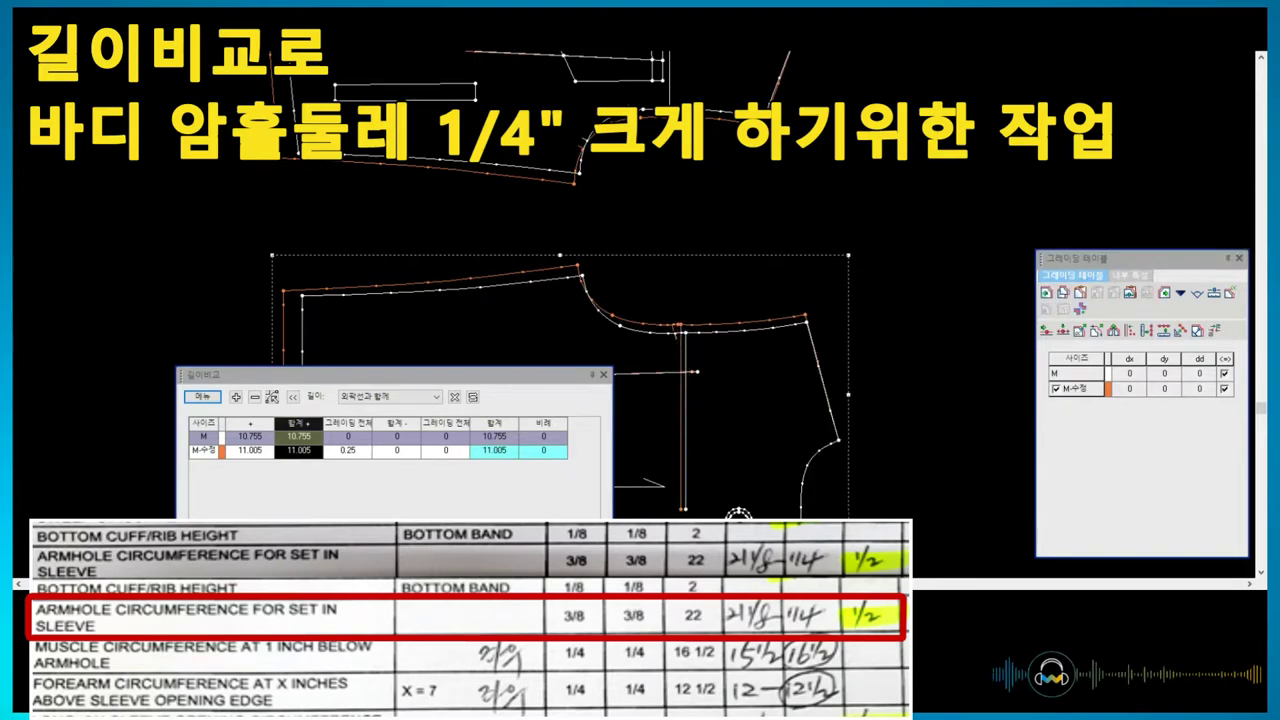
{"action": "scroll", "coordinate": [674, 410], "scroll_direction": "up", "scroll_amount": 2}
{"action": "left_click", "coordinate": [201, 396]}
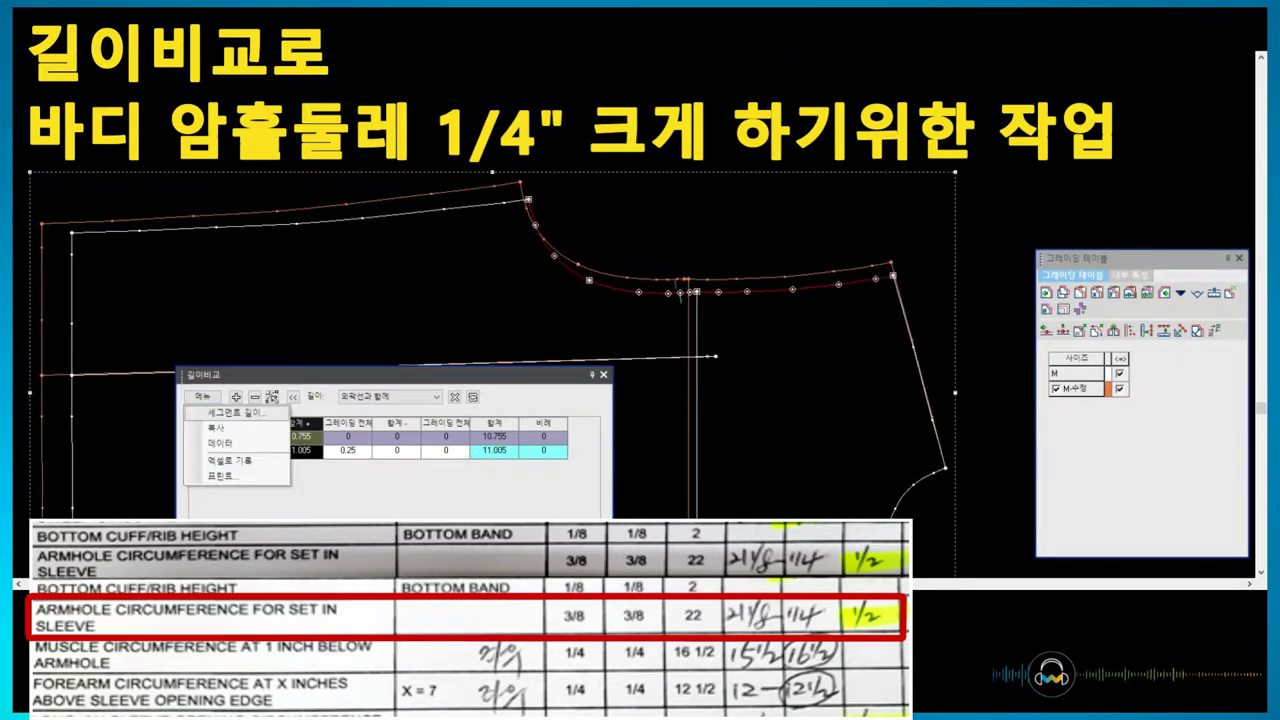
{"action": "left_click", "coordinate": [220, 410]}
{"action": "left_click", "coordinate": [417, 377]}
{"action": "left_click", "coordinate": [450, 400]}
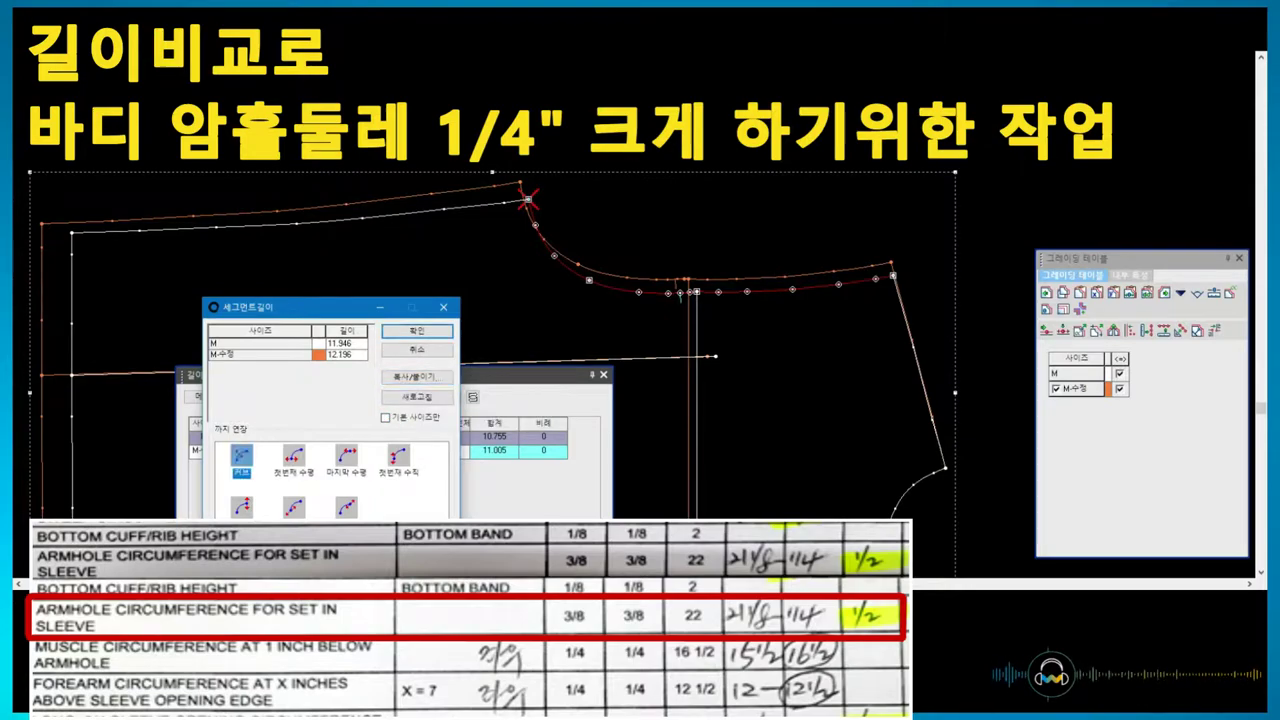
{"action": "left_click", "coordinate": [416, 331]}
{"action": "scroll", "coordinate": [500, 350], "scroll_direction": "down", "scroll_amount": 2}
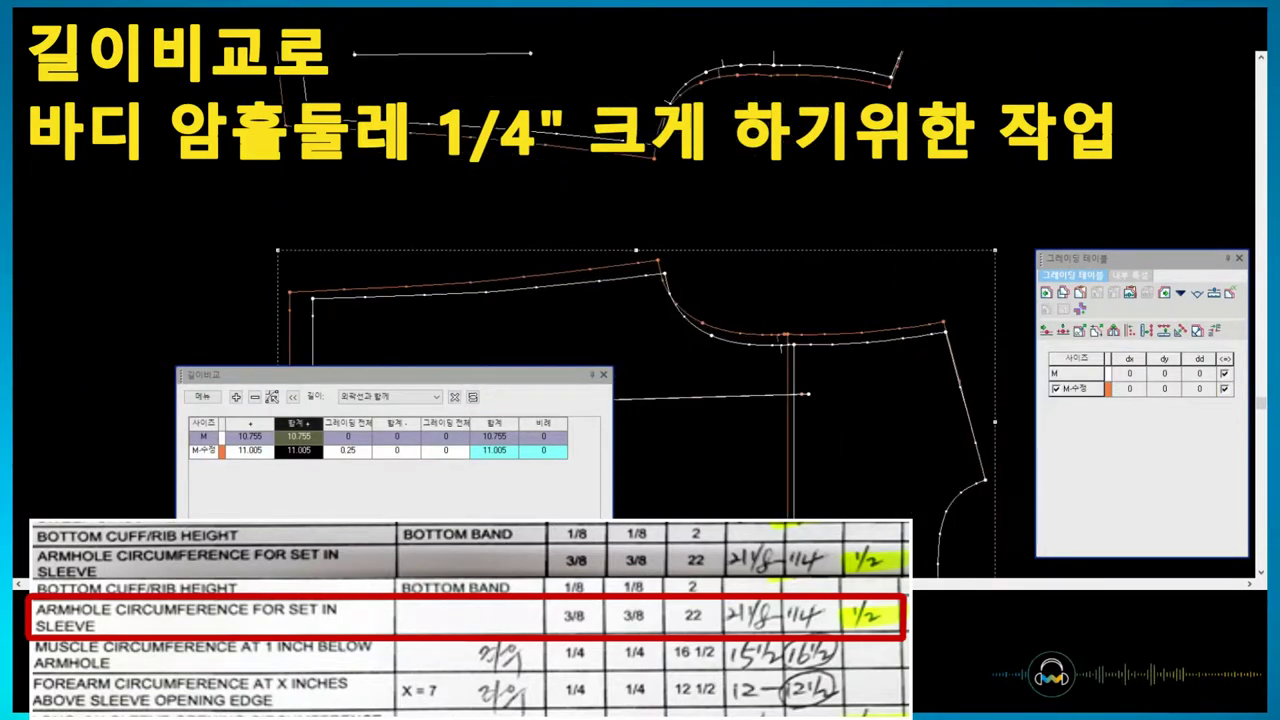
{"action": "scroll", "coordinate": [640, 380], "scroll_direction": "up", "scroll_amount": 2}
{"action": "scroll", "coordinate": [640, 380], "scroll_direction": "up", "scroll_amount": 2}
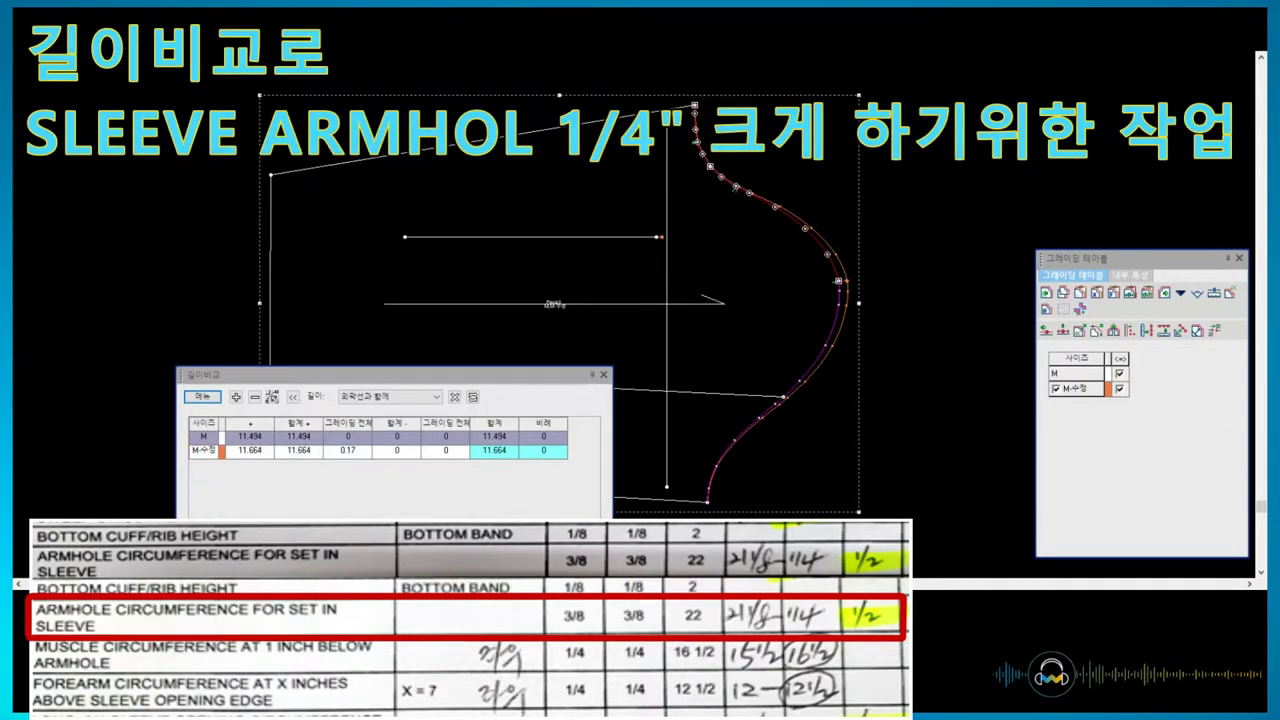
- Set the M-수정 sleeve armhole 0.25 longer than M: 10.623 versus 10.373
{"action": "key", "text": "Escape"}
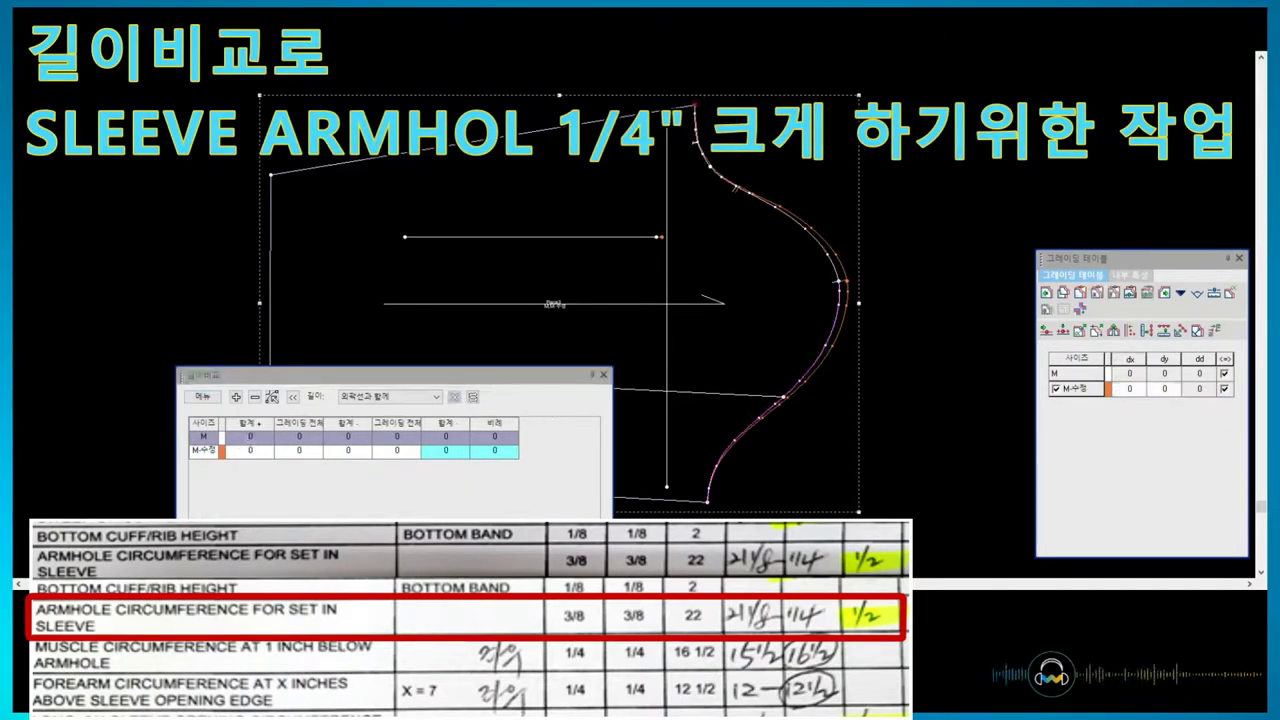
{"action": "left_click", "coordinate": [838, 282]}
{"action": "left_click", "coordinate": [838, 282]}
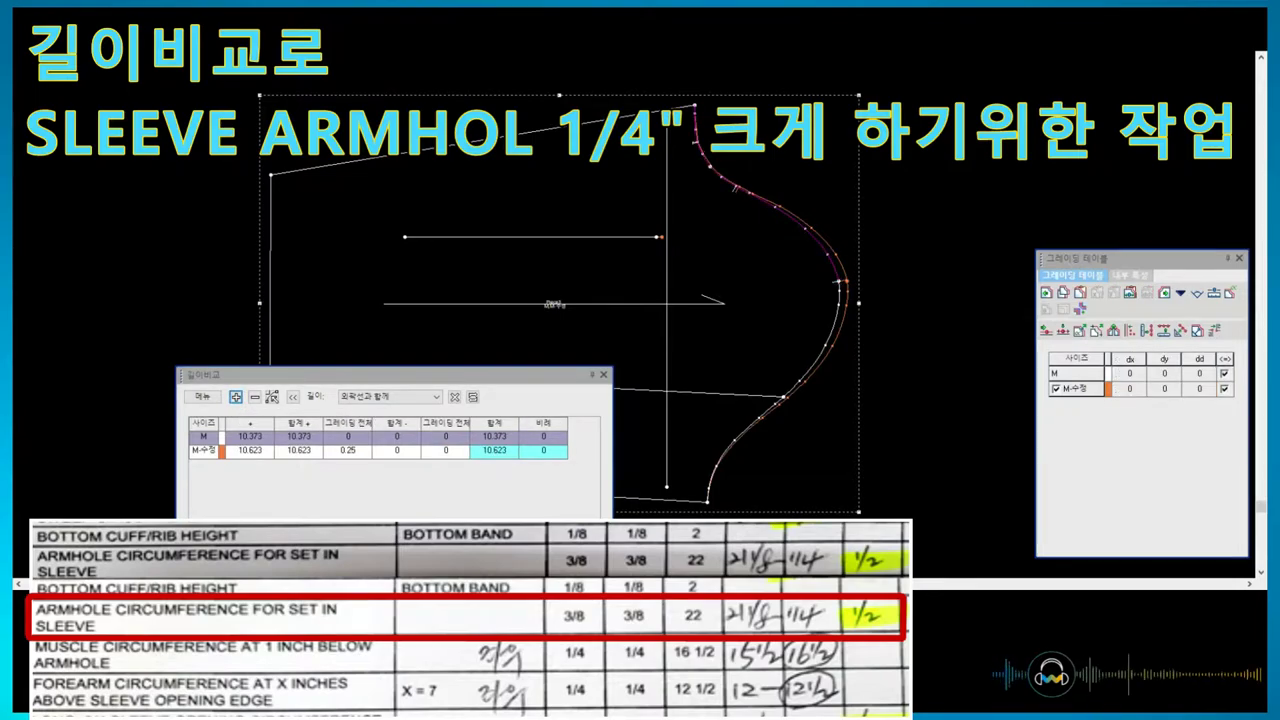
{"action": "left_click", "coordinate": [347, 450]}
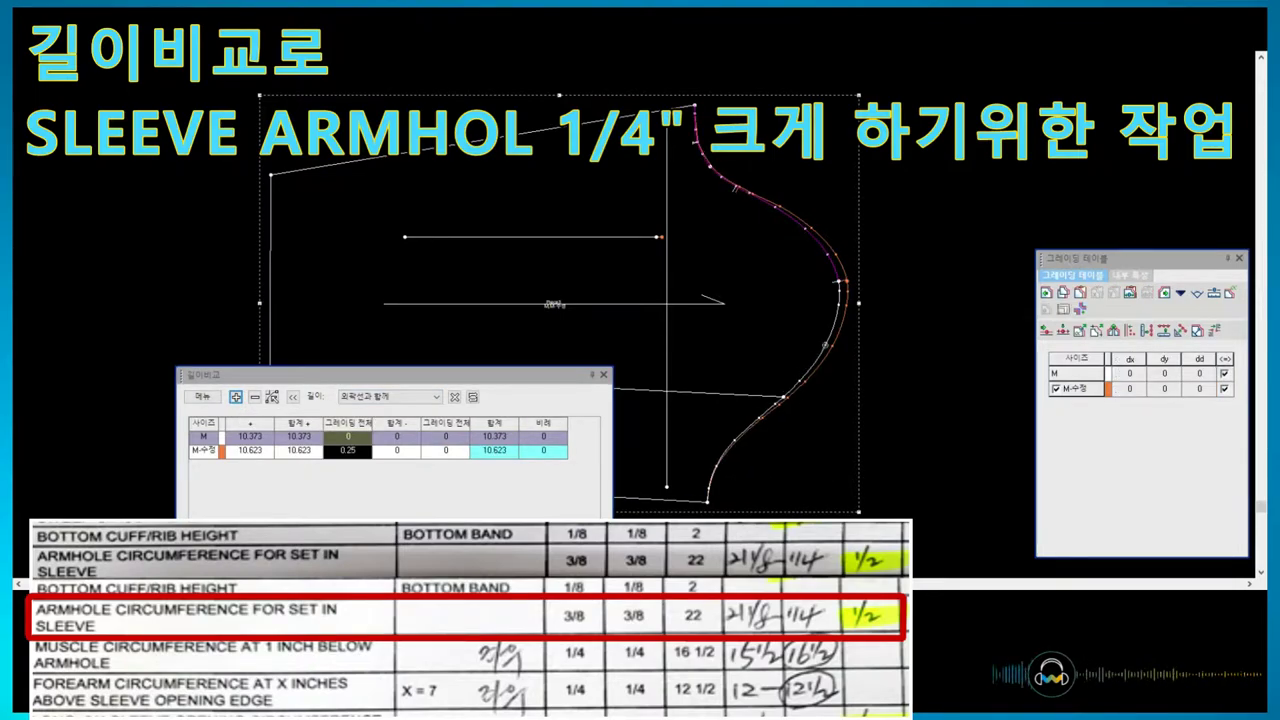
{"action": "left_click", "coordinate": [825, 345]}
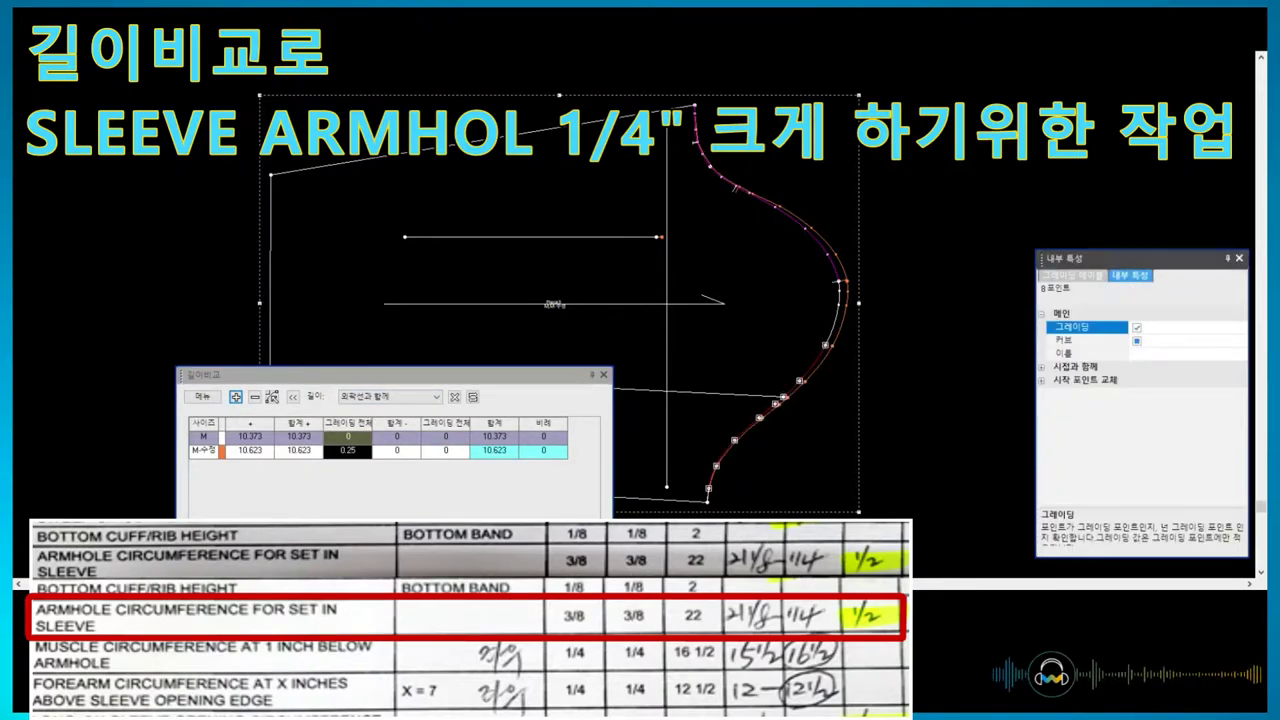
{"action": "left_click", "coordinate": [838, 282]}
{"action": "left_click", "coordinate": [838, 282]}
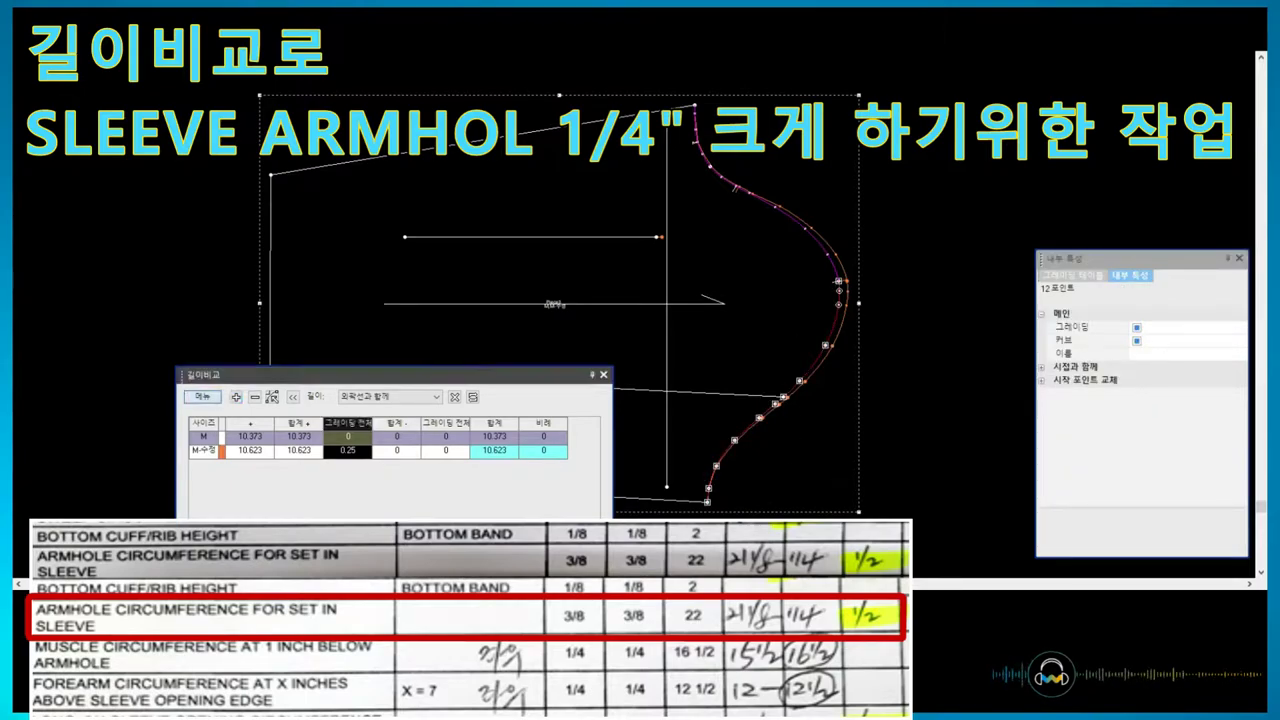
{"action": "left_click", "coordinate": [416, 376]}
{"action": "left_click", "coordinate": [470, 395]}
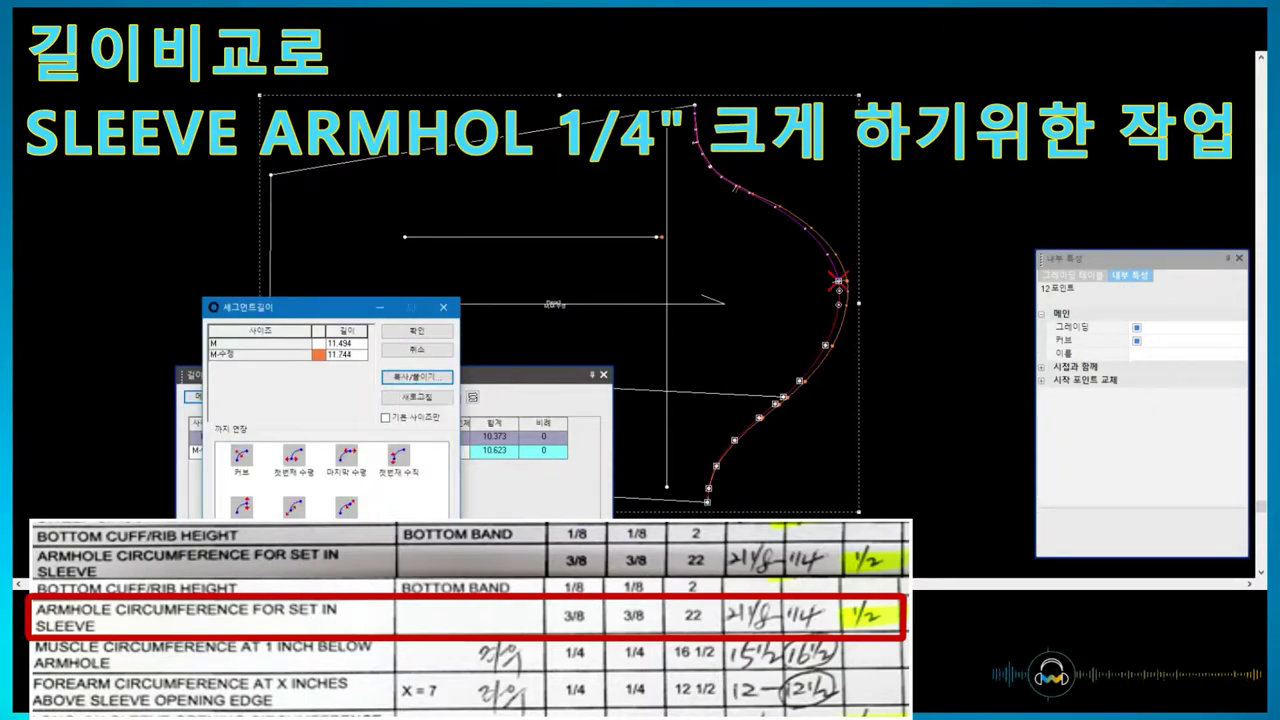
{"action": "left_click", "coordinate": [416, 330]}
{"action": "key", "text": "Escape"}
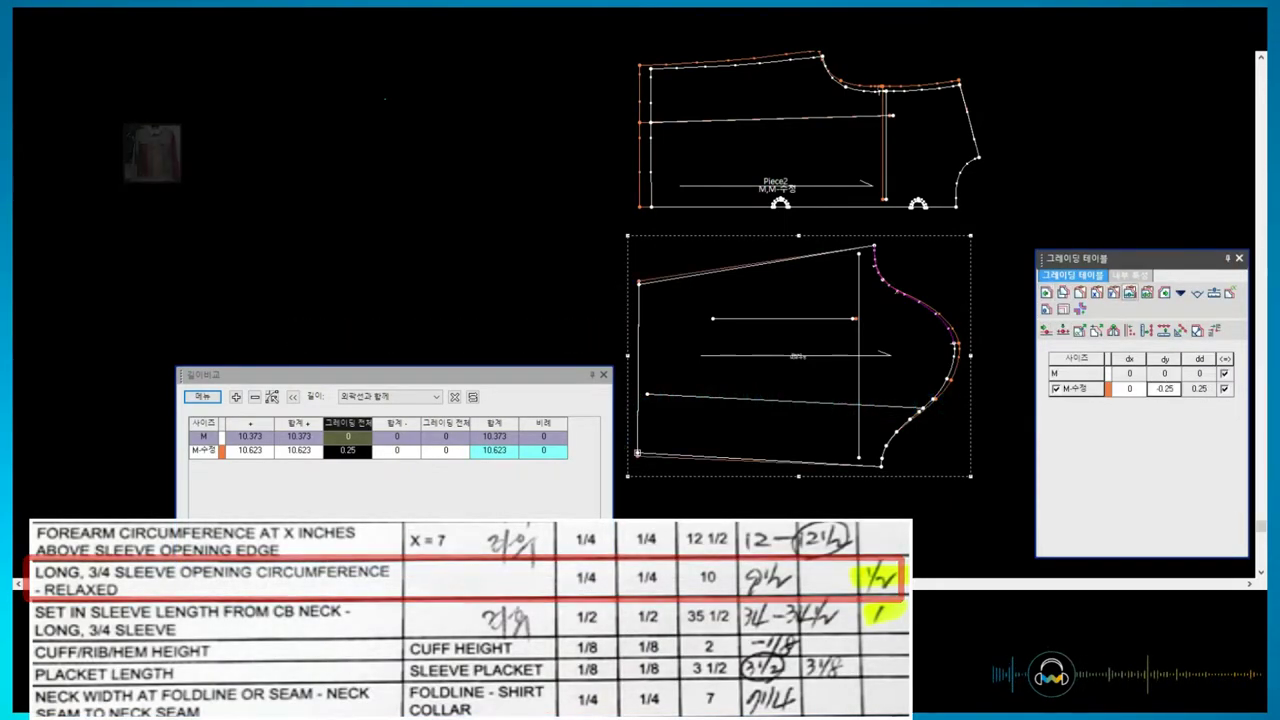
- Select the sleeve hem corner point, trial-lay the sleeve on the body armhole, then undo
{"action": "left_click_drag", "start_coordinate": [652, 314], "coordinate": [666, 294]}
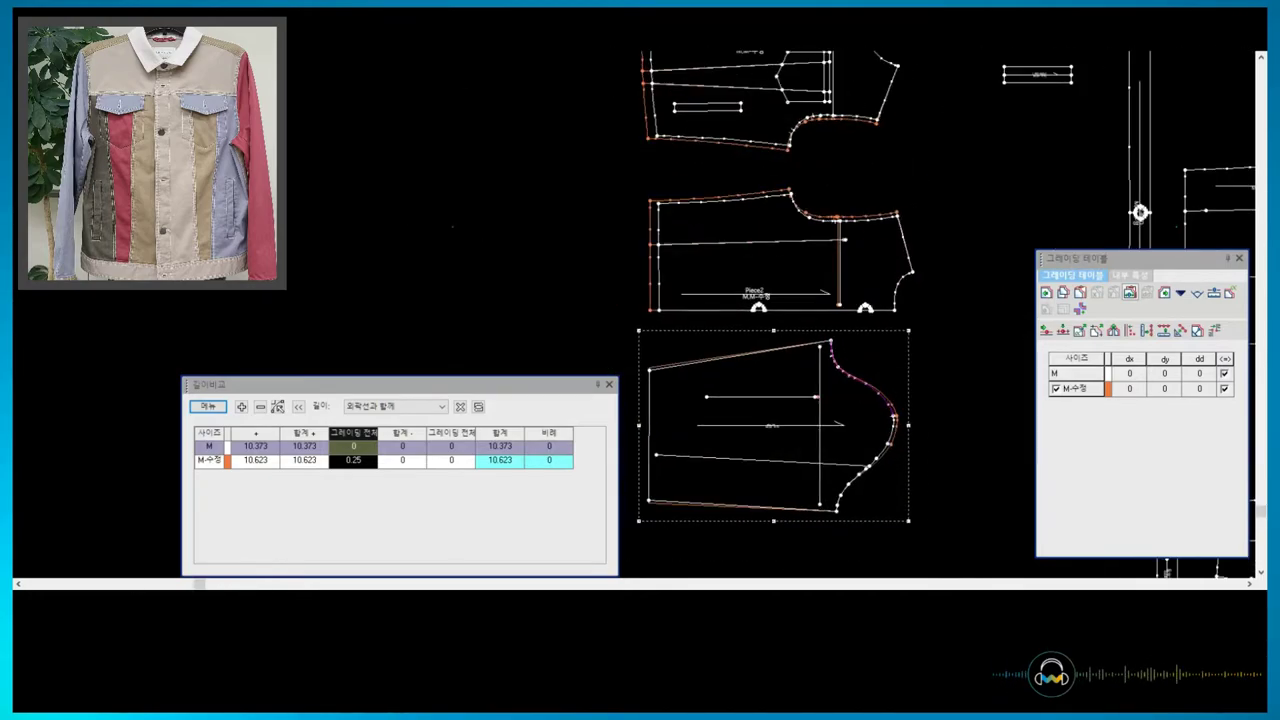
{"action": "left_click", "coordinate": [893, 416]}
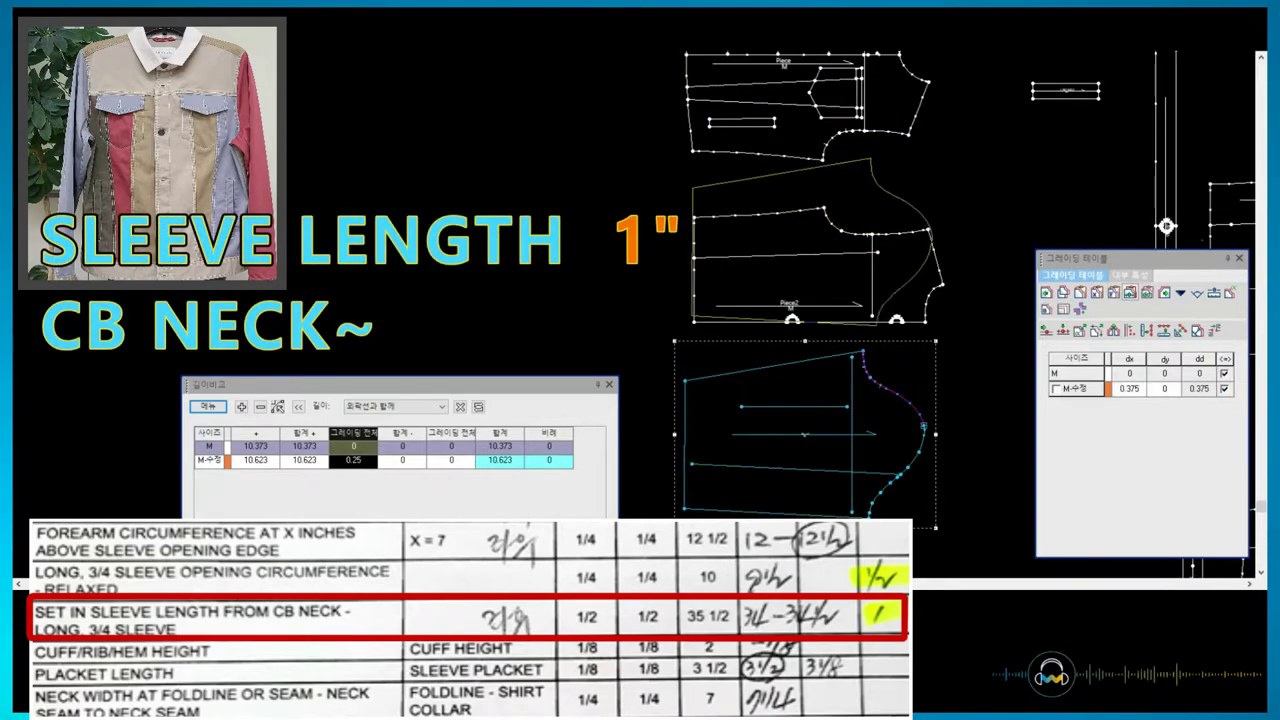
{"action": "left_click_drag", "start_coordinate": [923, 425], "coordinate": [928, 230]}
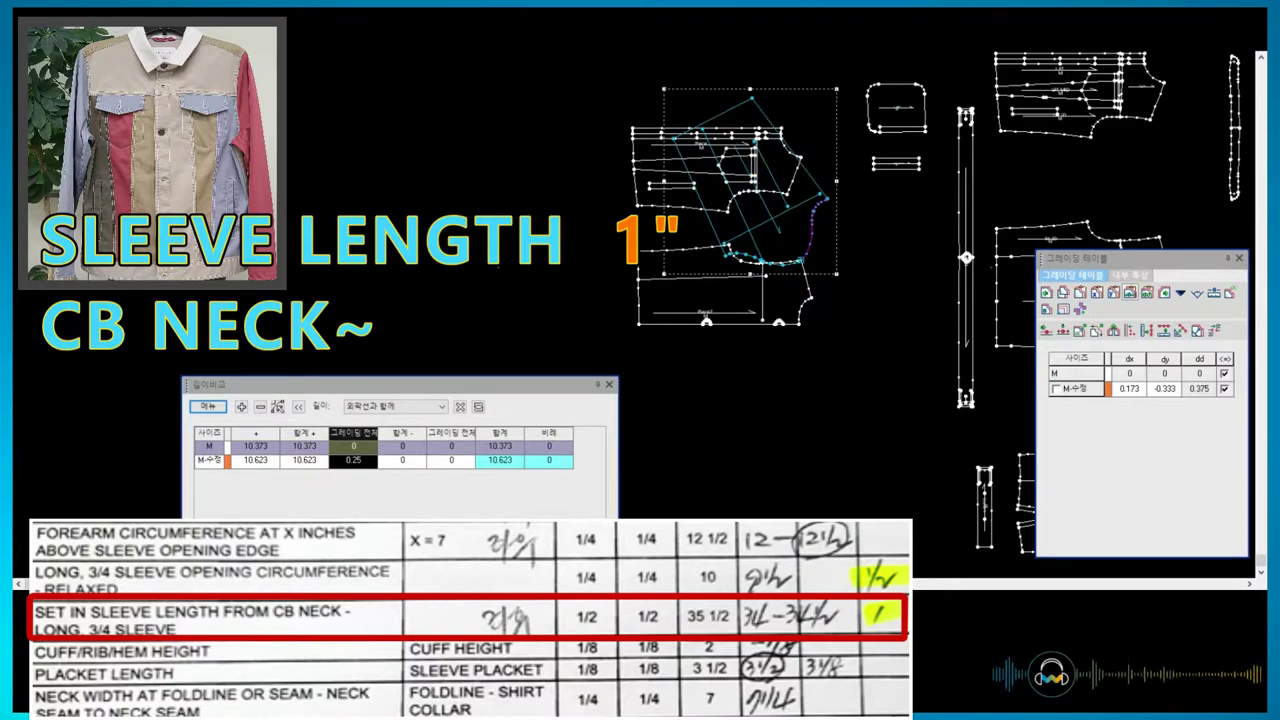
{"action": "key", "text": "ctrl+z"}
{"action": "scroll", "coordinate": [790, 300], "scroll_direction": "up", "scroll_amount": 2}
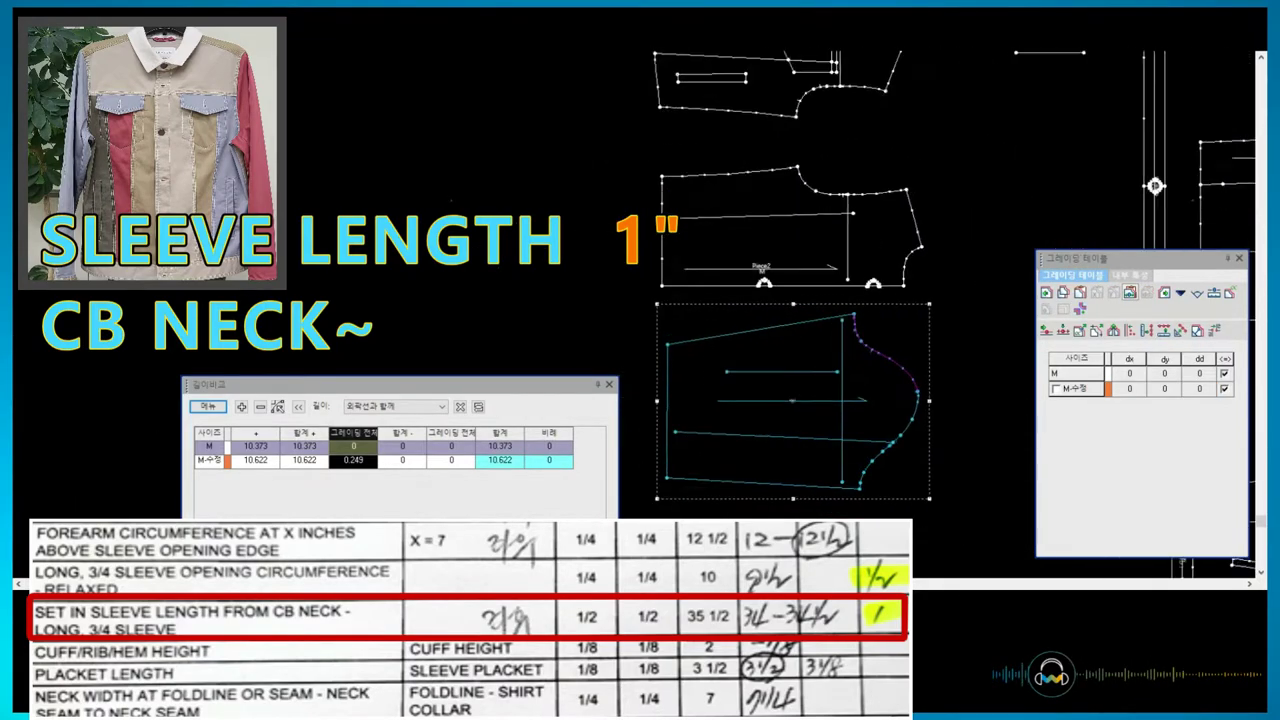
- Grade the M-수정 sleeve hem corner dx -0.25 and dy -0.25
{"action": "key", "text": "Return"}
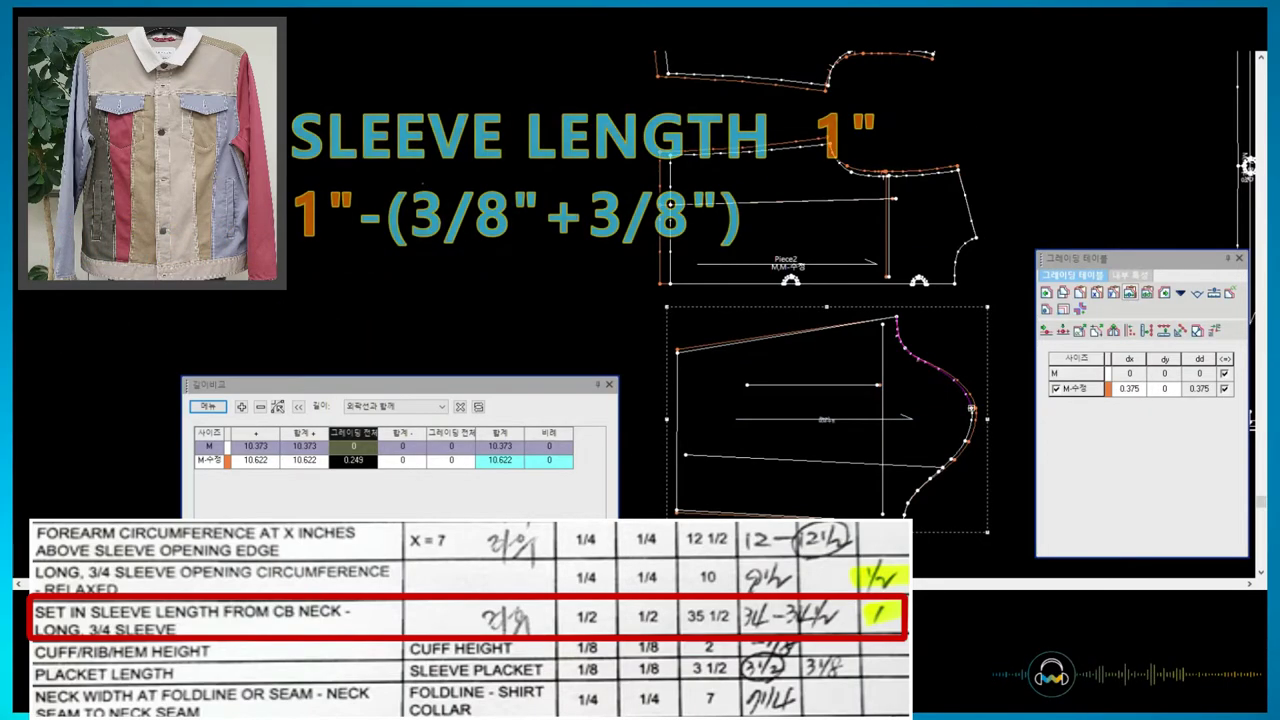
{"action": "type", "text": "5"}
{"action": "key", "text": "Return"}
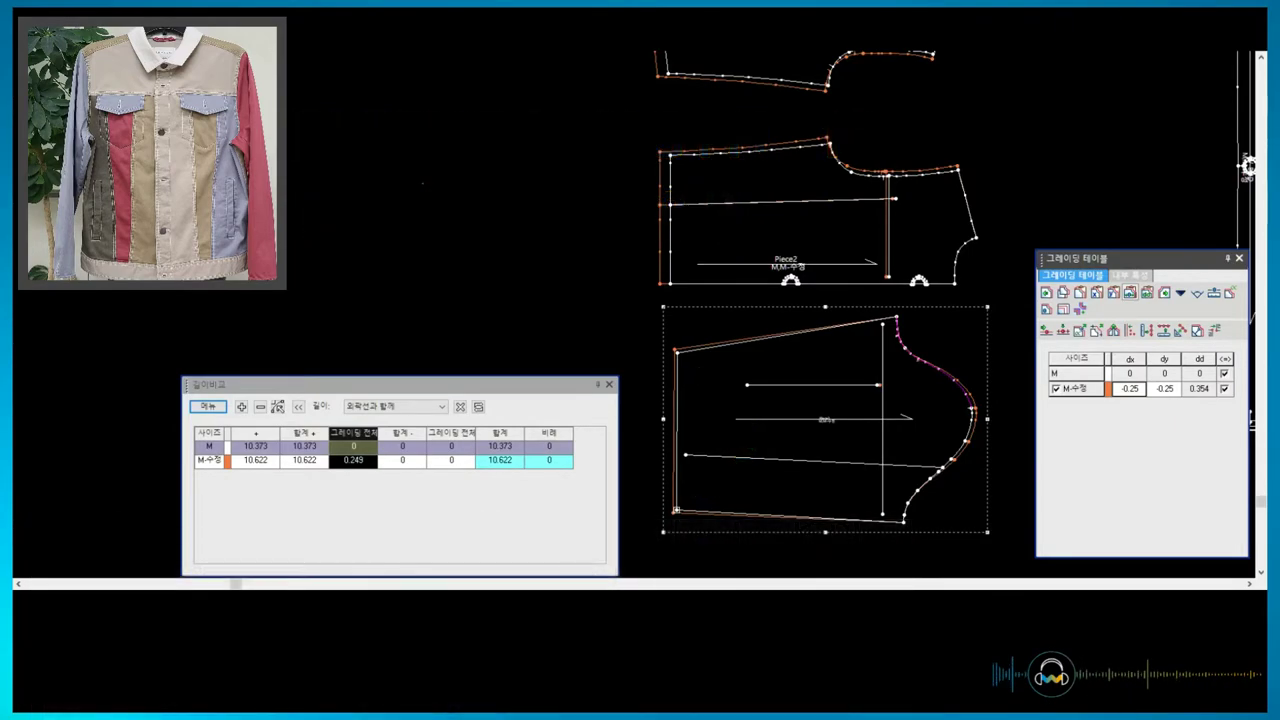
{"action": "scroll", "coordinate": [648, 328], "scroll_direction": "down", "scroll_amount": 2}
{"action": "scroll", "coordinate": [787, 213], "scroll_direction": "up", "scroll_amount": 3}
- Drop the M-수정 front neck corner 1/2 inch using the Grading Tool dialog
{"action": "left_click", "coordinate": [787, 213]}
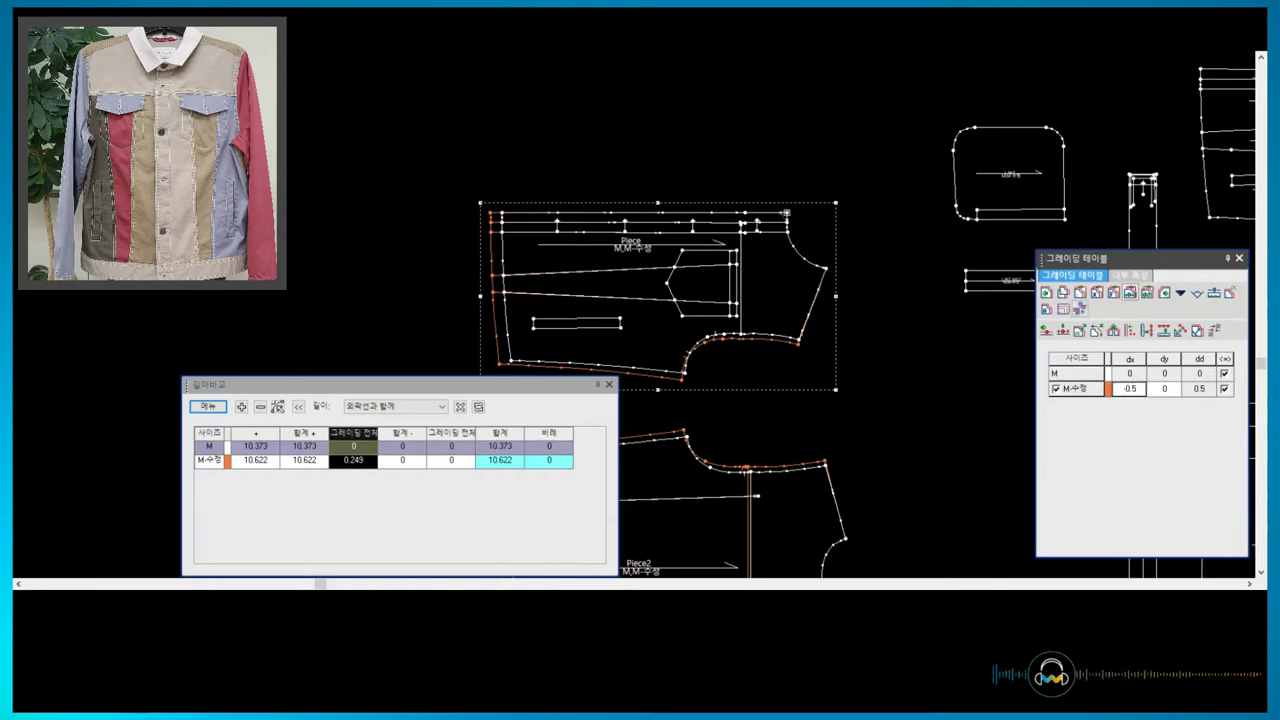
{"action": "scroll", "coordinate": [787, 213], "scroll_direction": "up", "scroll_amount": 2}
{"action": "scroll", "coordinate": [787, 213], "scroll_direction": "up", "scroll_amount": 2}
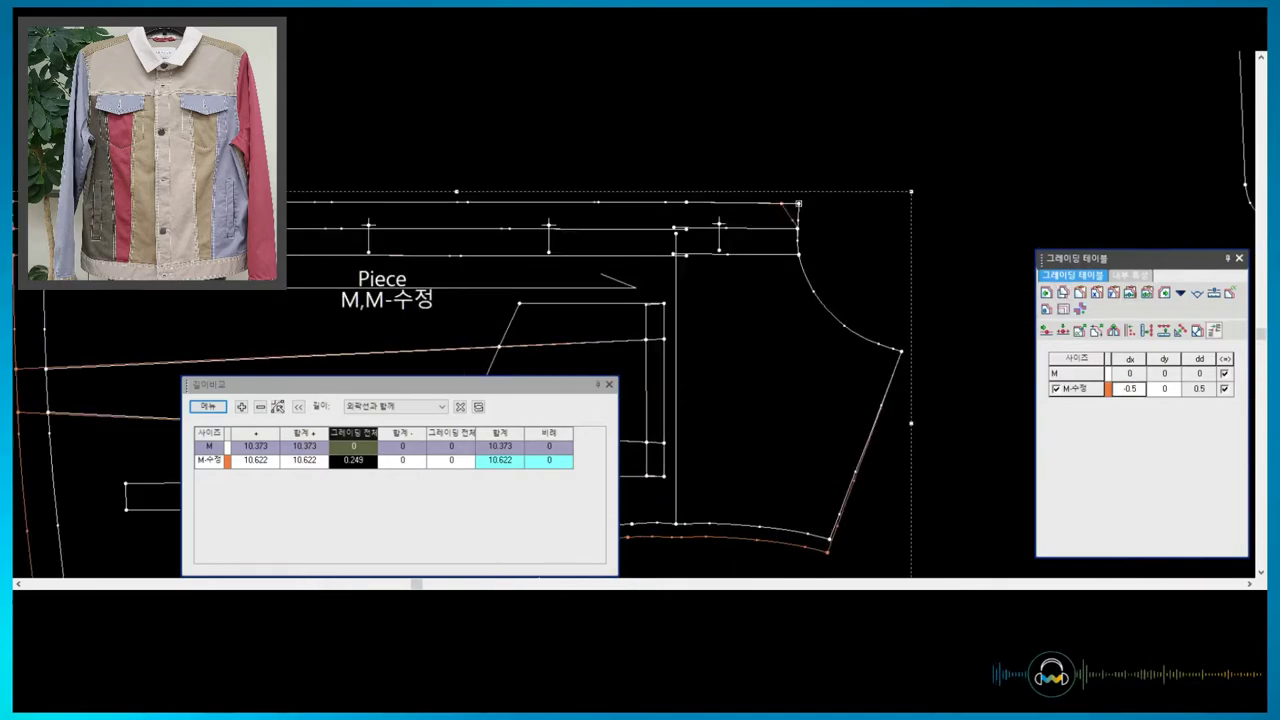
{"action": "scroll", "coordinate": [787, 213], "scroll_direction": "down", "scroll_amount": 3}
{"action": "scroll", "coordinate": [928, 262], "scroll_direction": "up", "scroll_amount": 1}
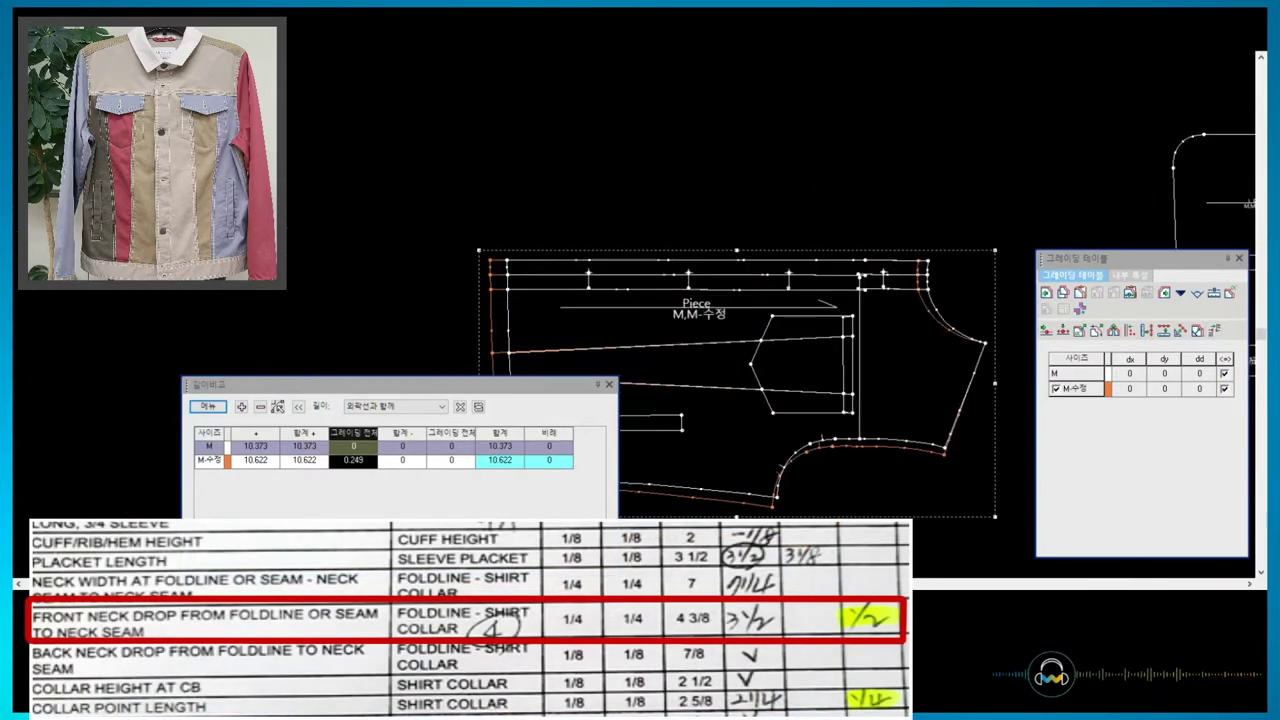
{"action": "left_click_drag", "start_coordinate": [202, 300], "coordinate": [1094, 143]}
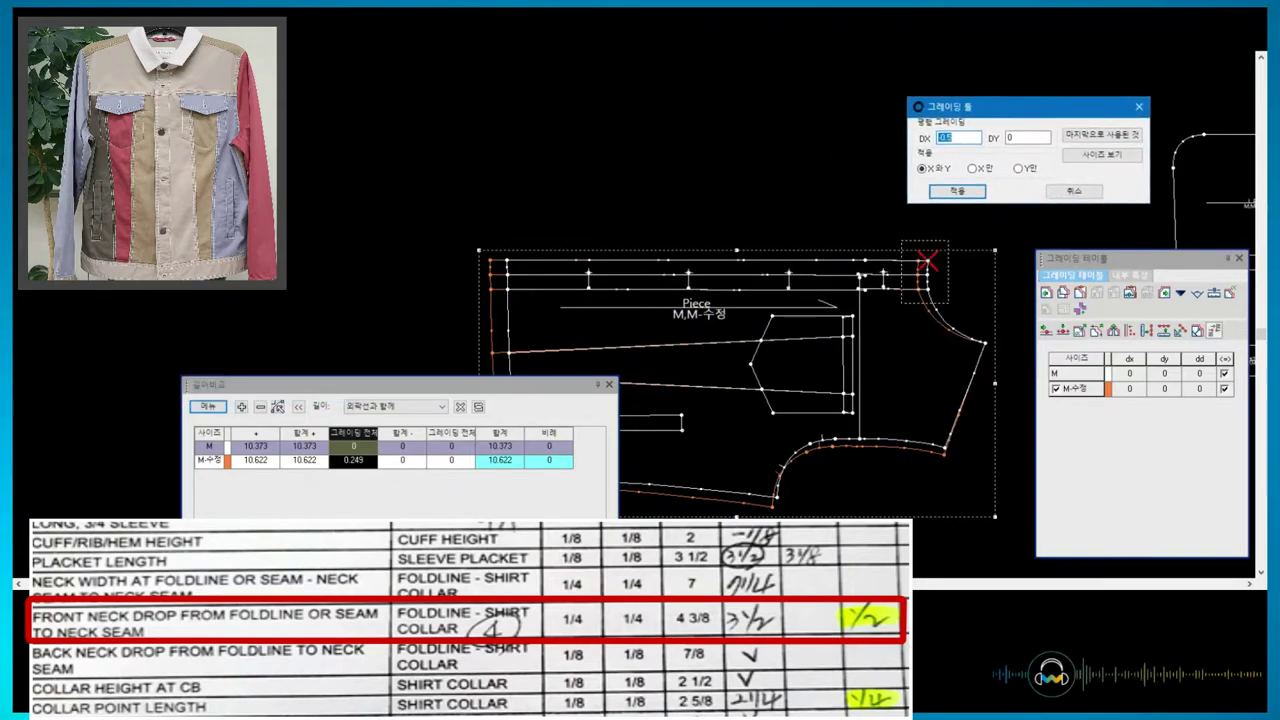
{"action": "key", "text": "Return"}
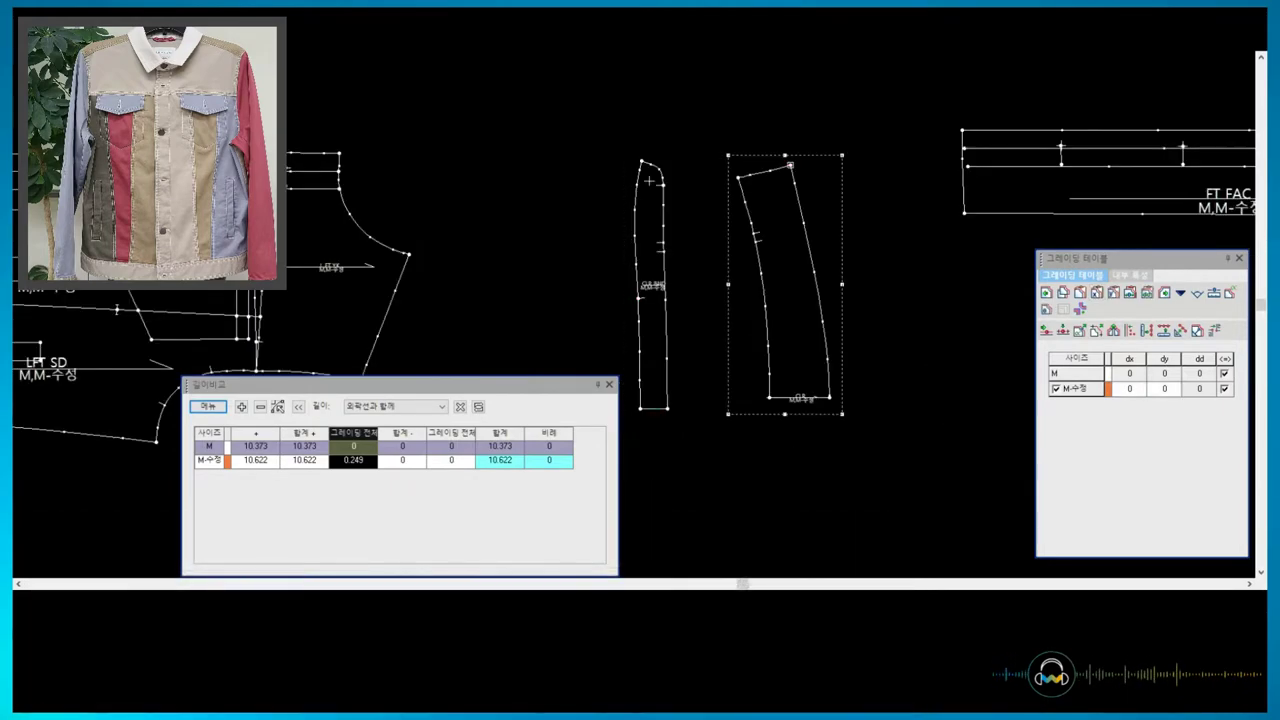
- Grade the collar point horizontally only, lengthening it 0.25 dx (1/4 inch)
{"action": "left_click", "coordinate": [1197, 292]}
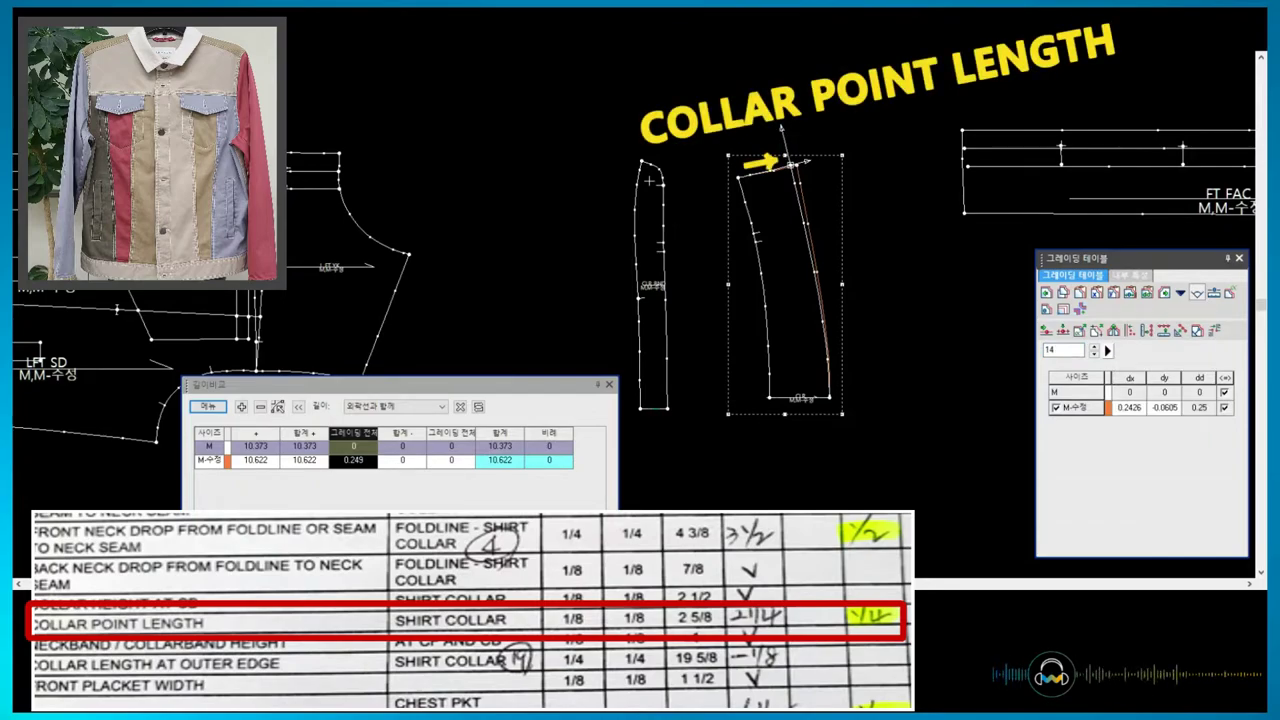
{"action": "right_click", "coordinate": [1164, 407]}
{"action": "left_click", "coordinate": [1200, 420]}
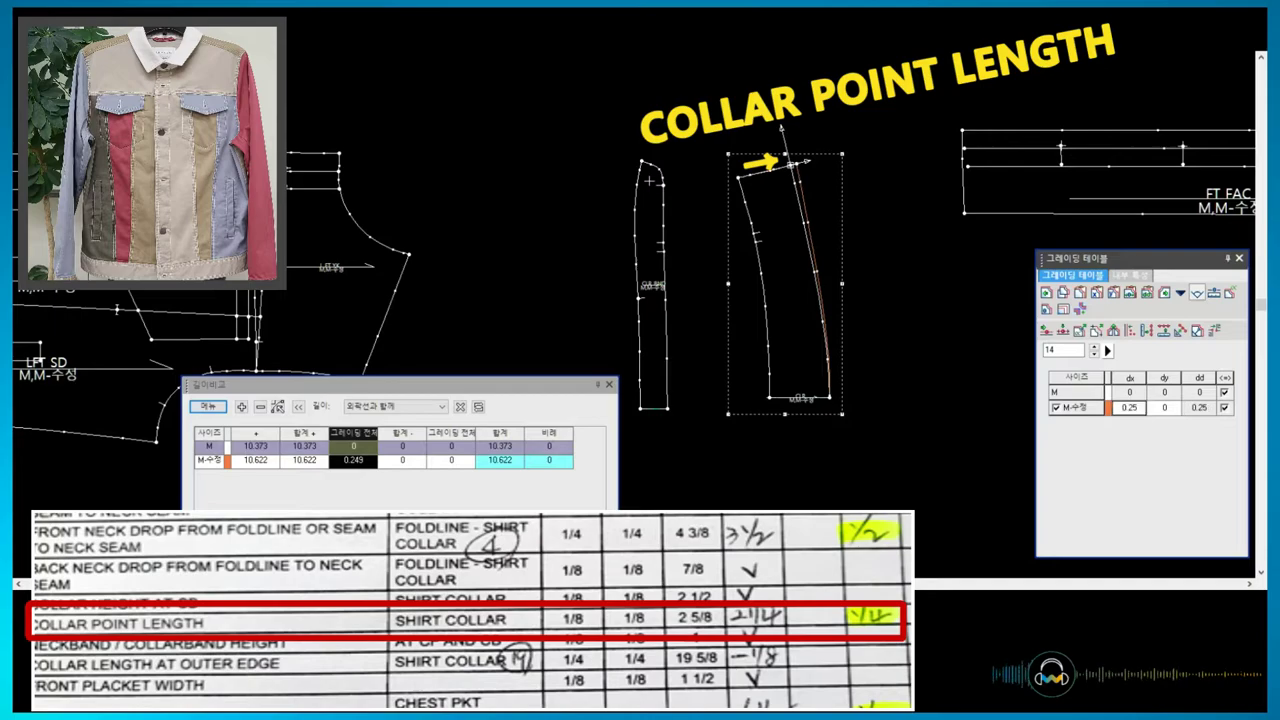
{"action": "key", "text": "Escape"}
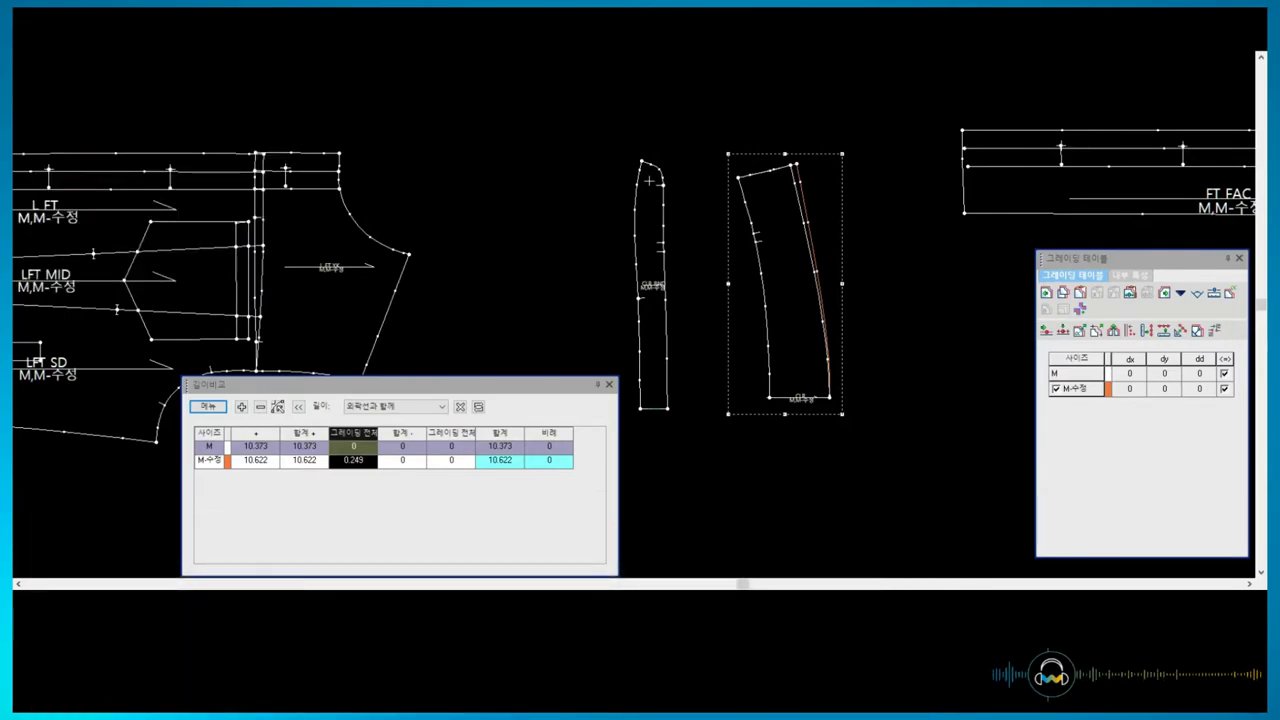
{"action": "scroll", "coordinate": [640, 300], "scroll_direction": "down", "scroll_amount": 2}
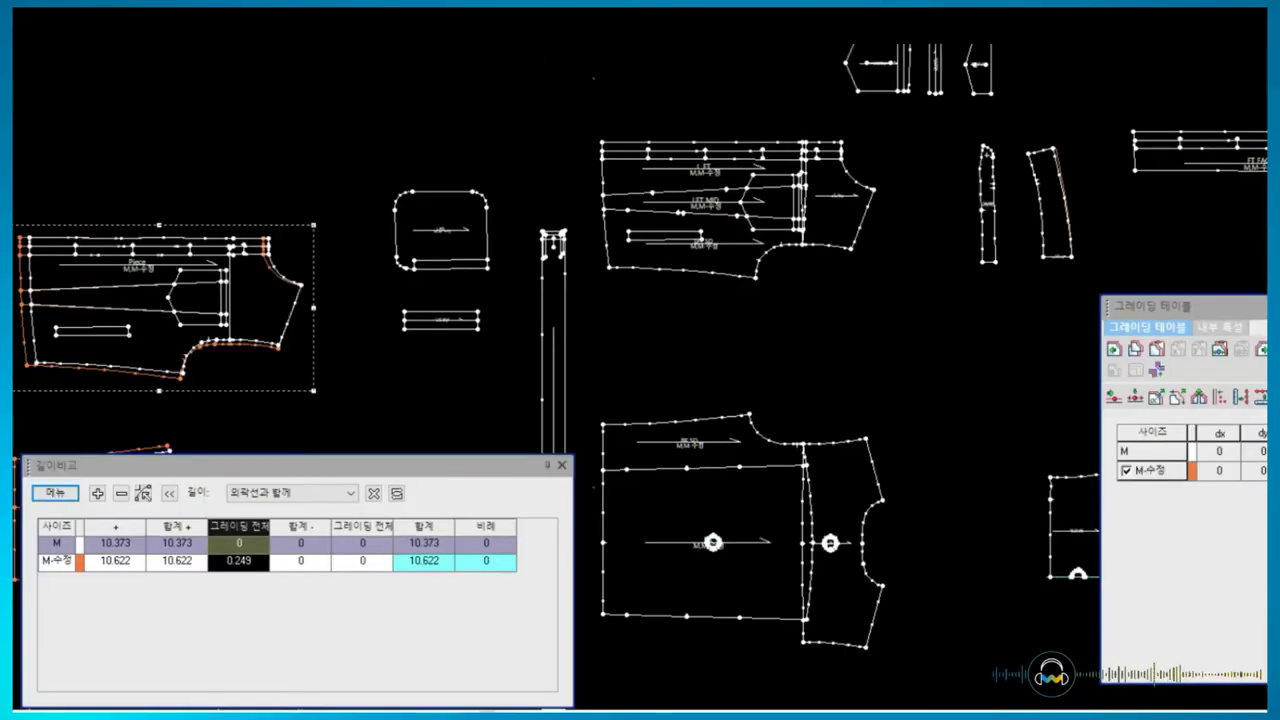
- Compare front neckline and collar neck-edge lengths, extending the collar edge vertically at its end
{"action": "scroll", "coordinate": [160, 300], "scroll_direction": "up", "scroll_amount": 2}
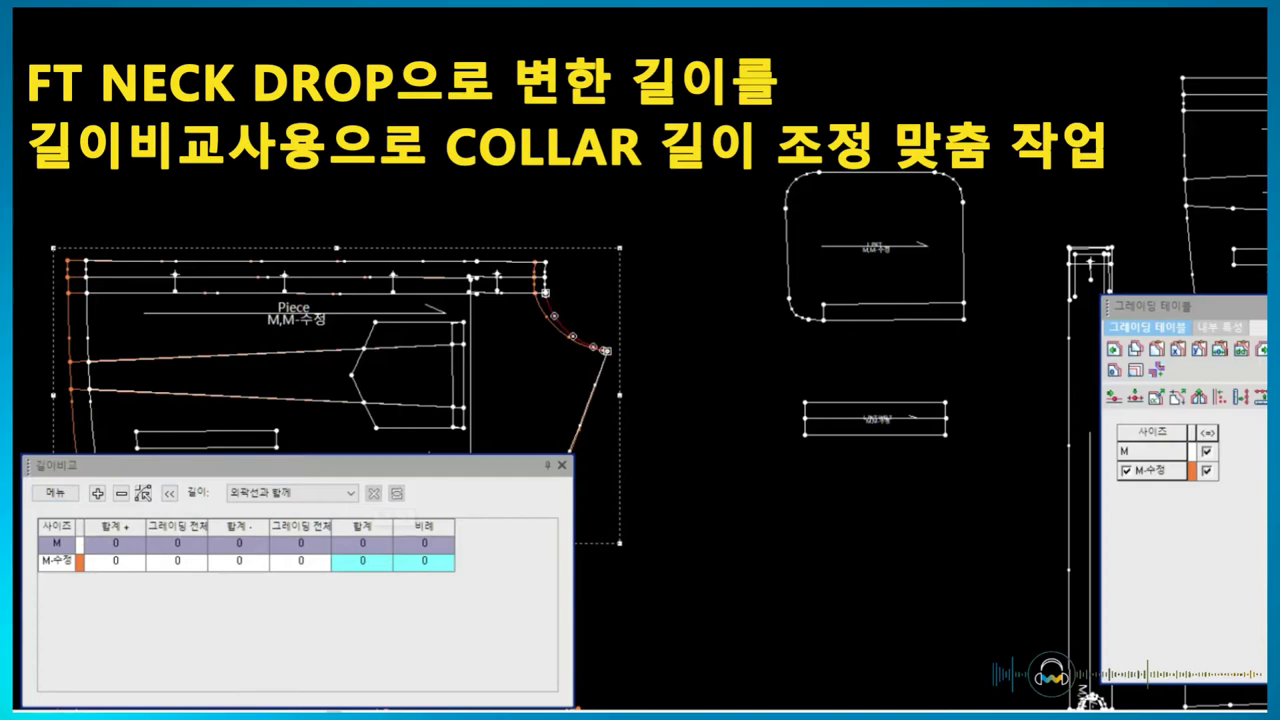
{"action": "left_click", "coordinate": [55, 492]}
{"action": "left_click", "coordinate": [85, 509]}
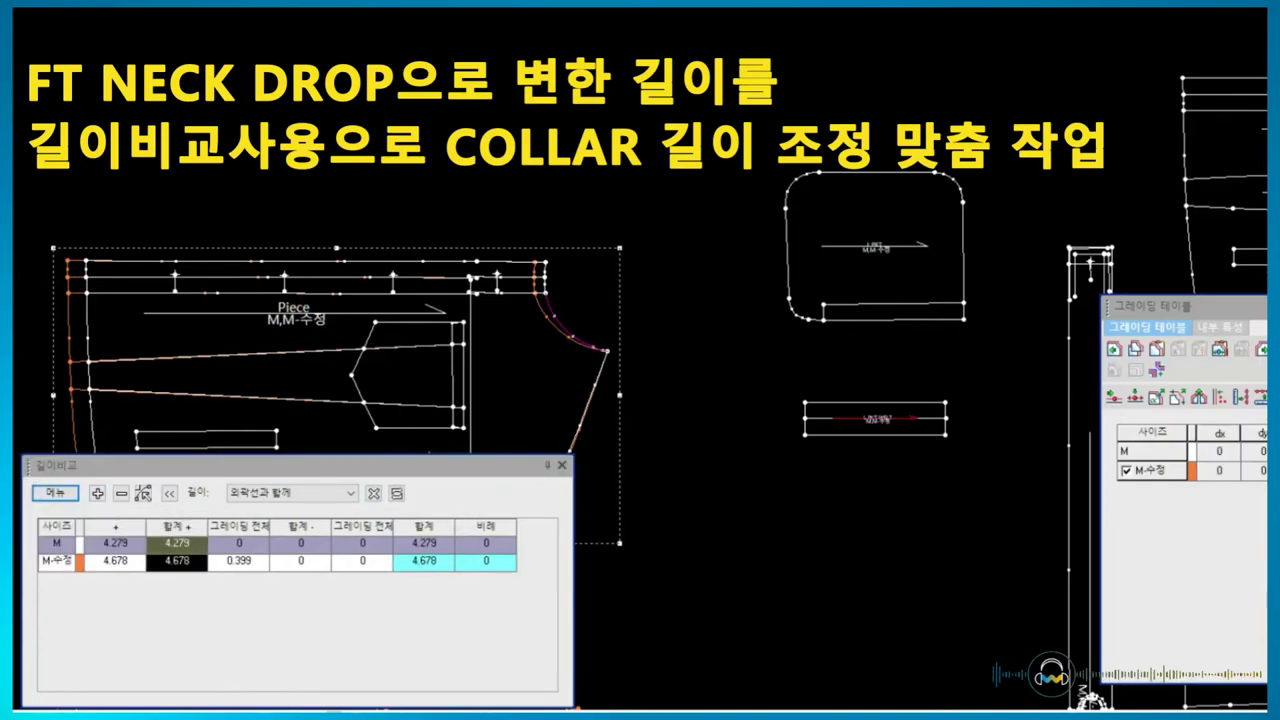
{"action": "scroll", "coordinate": [640, 400], "scroll_direction": "down", "scroll_amount": 2}
{"action": "scroll", "coordinate": [700, 380], "scroll_direction": "up", "scroll_amount": 2}
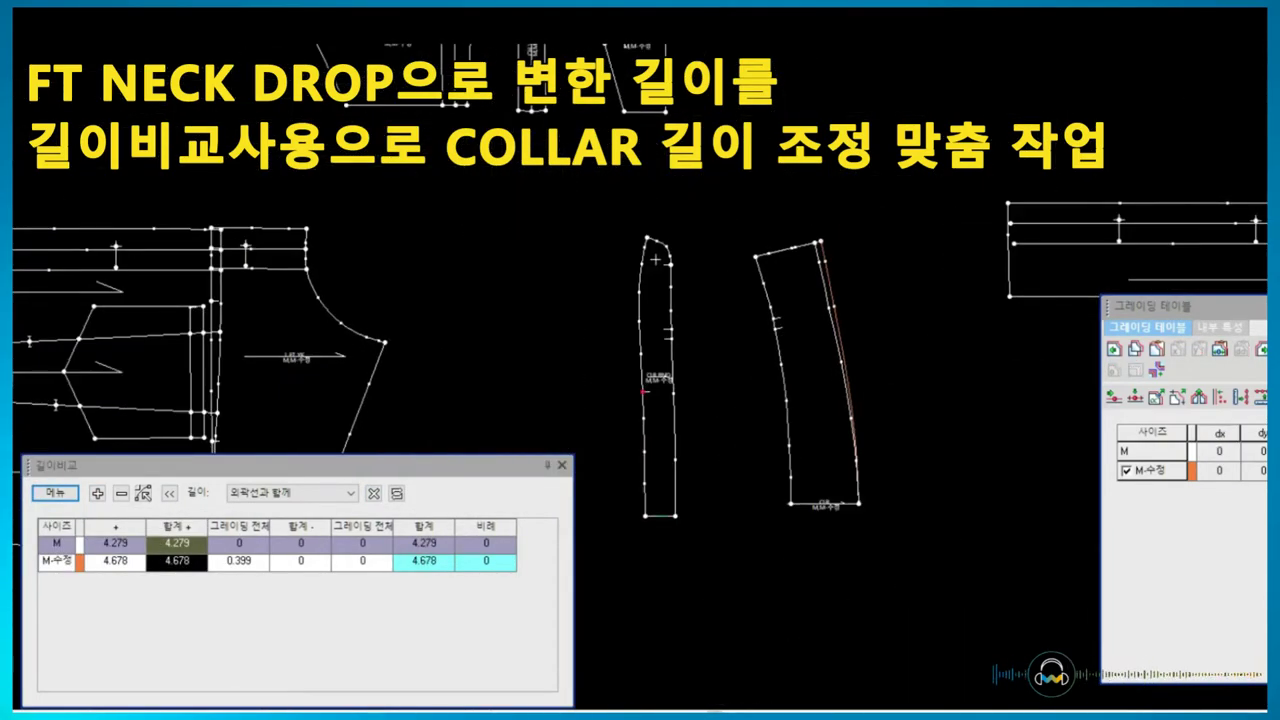
{"action": "left_click", "coordinate": [55, 492]}
{"action": "left_click", "coordinate": [85, 514]}
{"action": "left_click", "coordinate": [98, 622]}
{"action": "left_click", "coordinate": [319, 456]}
{"action": "left_click", "coordinate": [330, 505]}
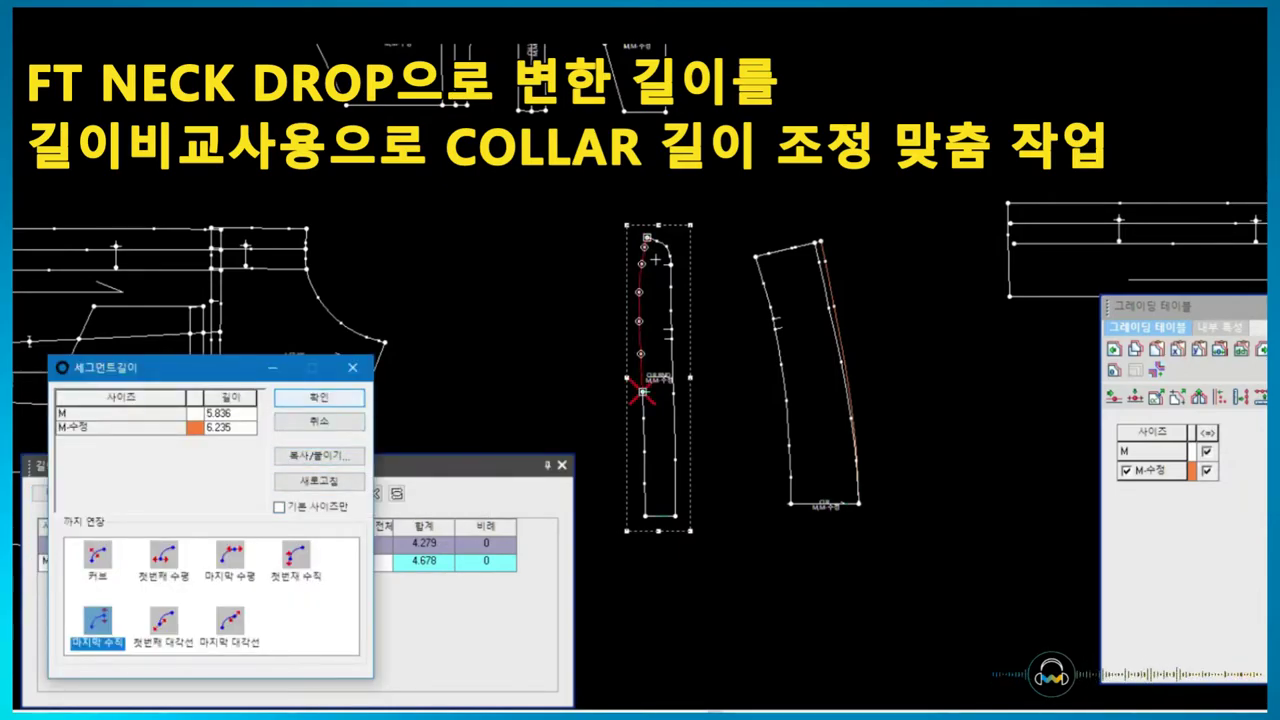
{"action": "key", "text": "Return"}
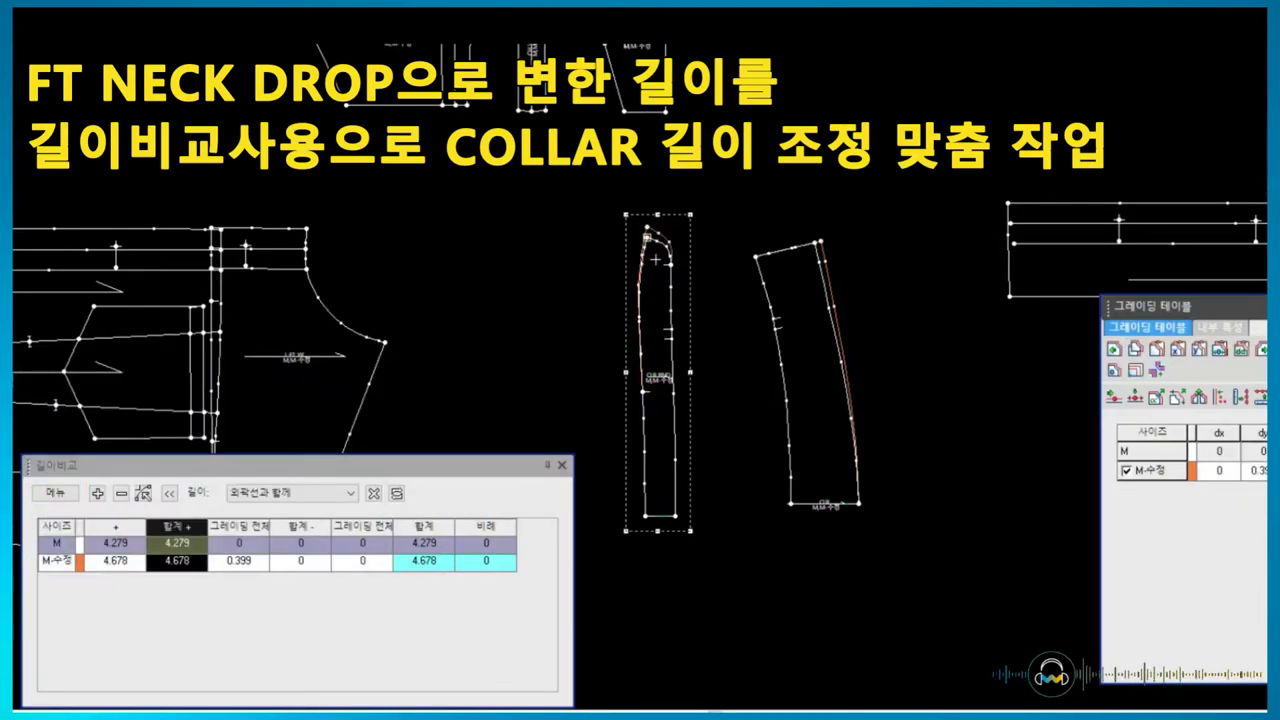
{"action": "left_click", "coordinate": [655, 260]}
{"action": "key", "text": "Return"}
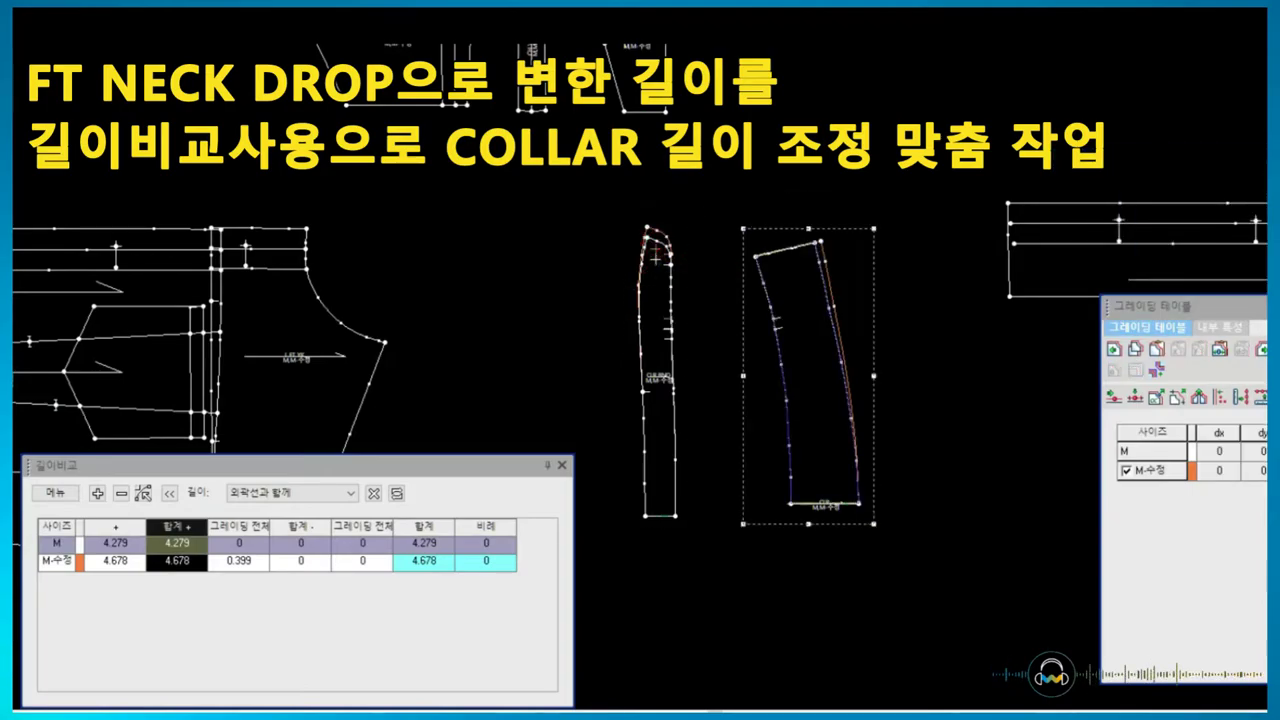
- Match collar segment CLR-1-2 to CLR BND-4-5 (4.678), Point Last, Direction Y
{"action": "left_click", "coordinate": [655, 260]}
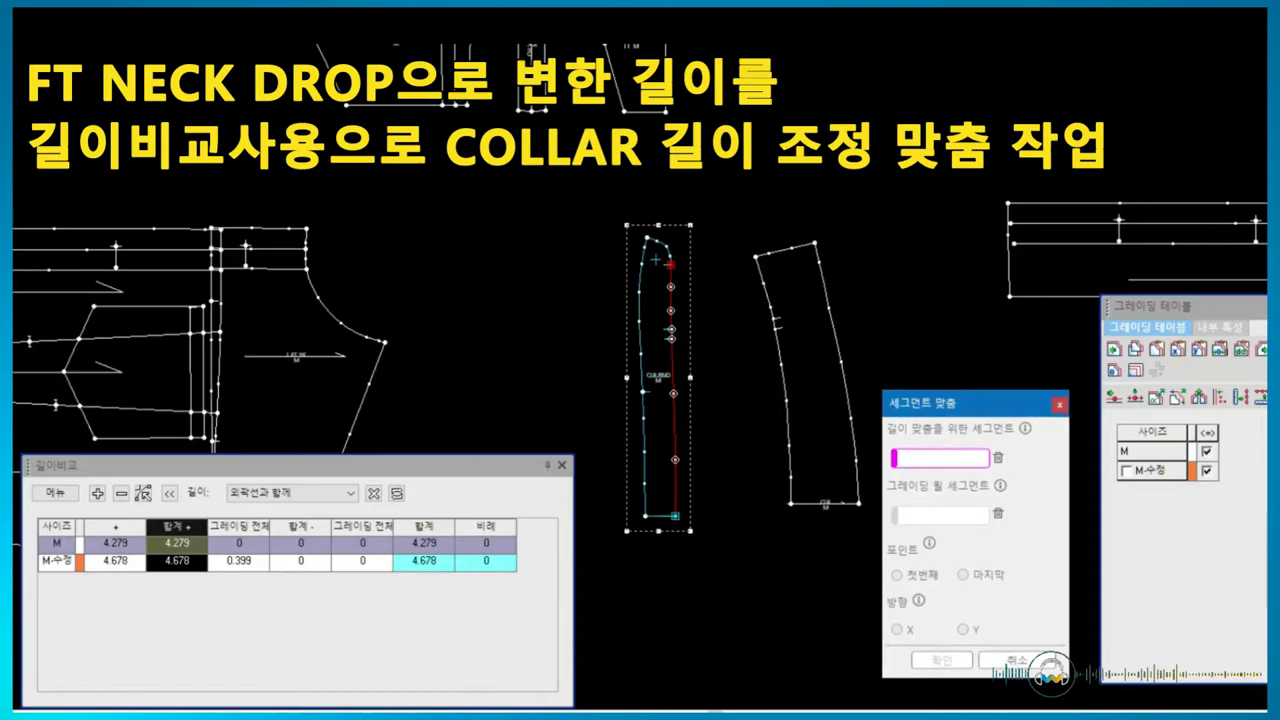
{"action": "left_click", "coordinate": [655, 260]}
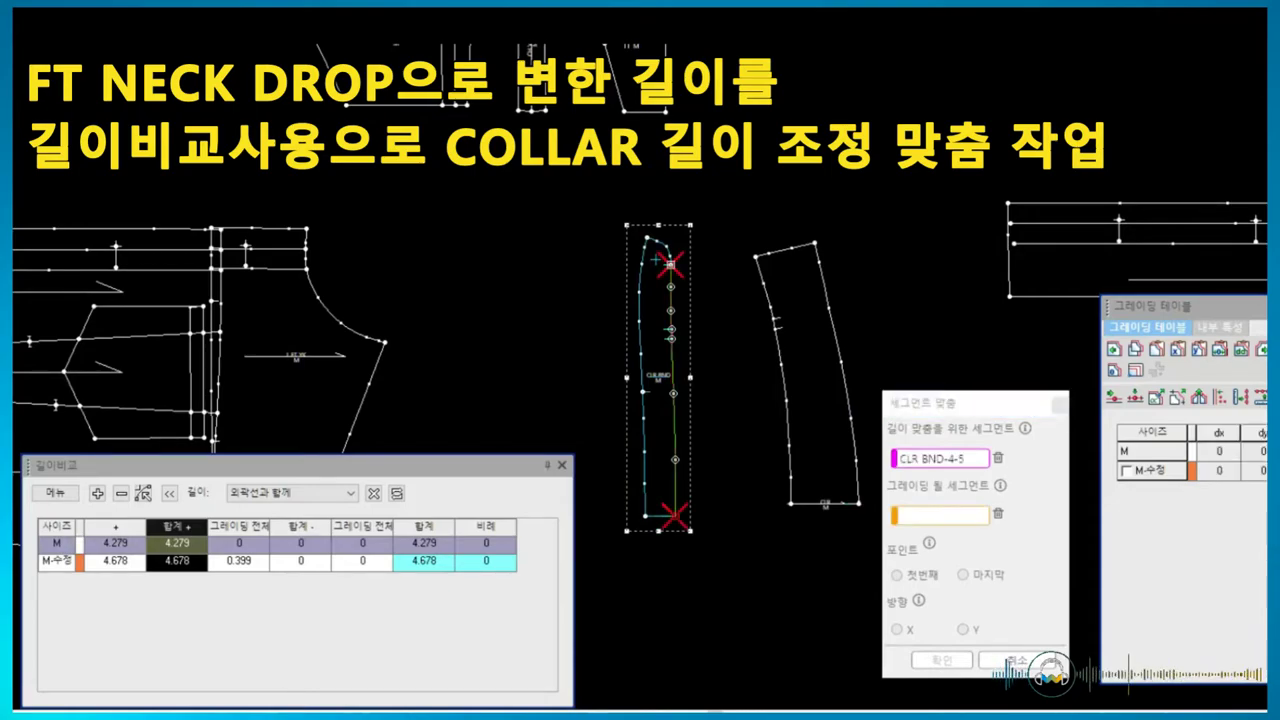
{"action": "left_click", "coordinate": [790, 503]}
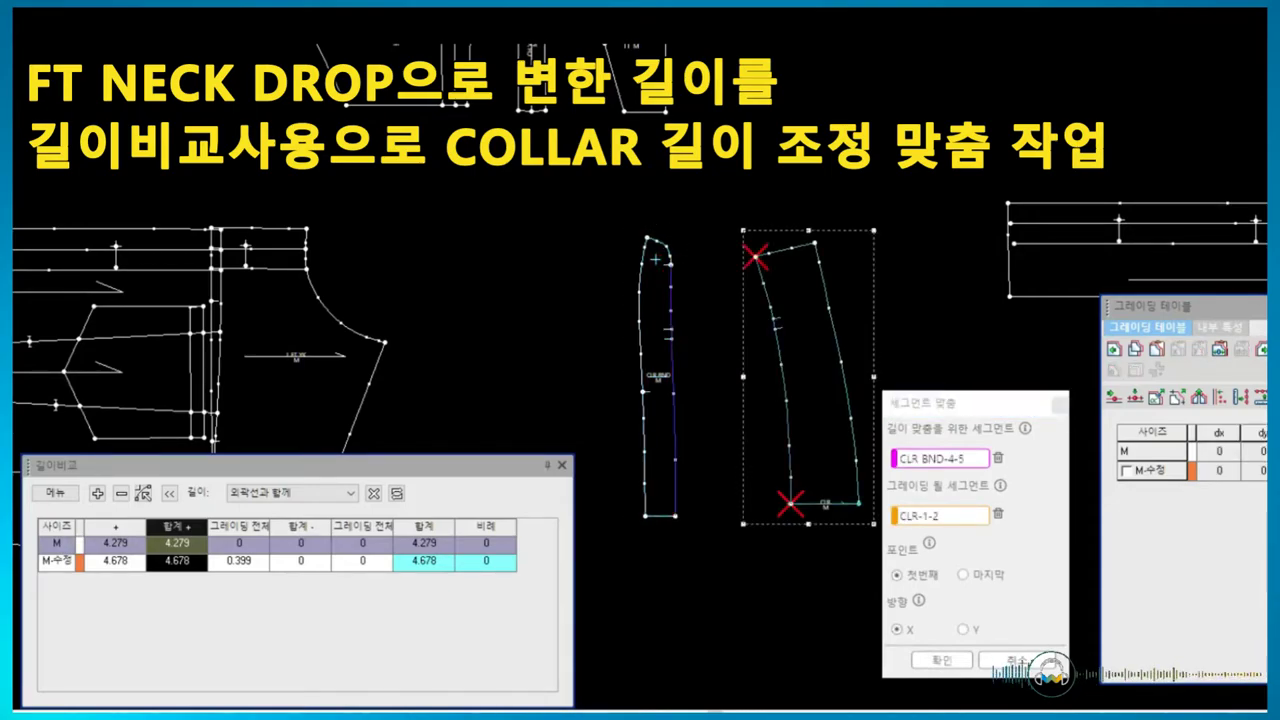
{"action": "left_click", "coordinate": [962, 575]}
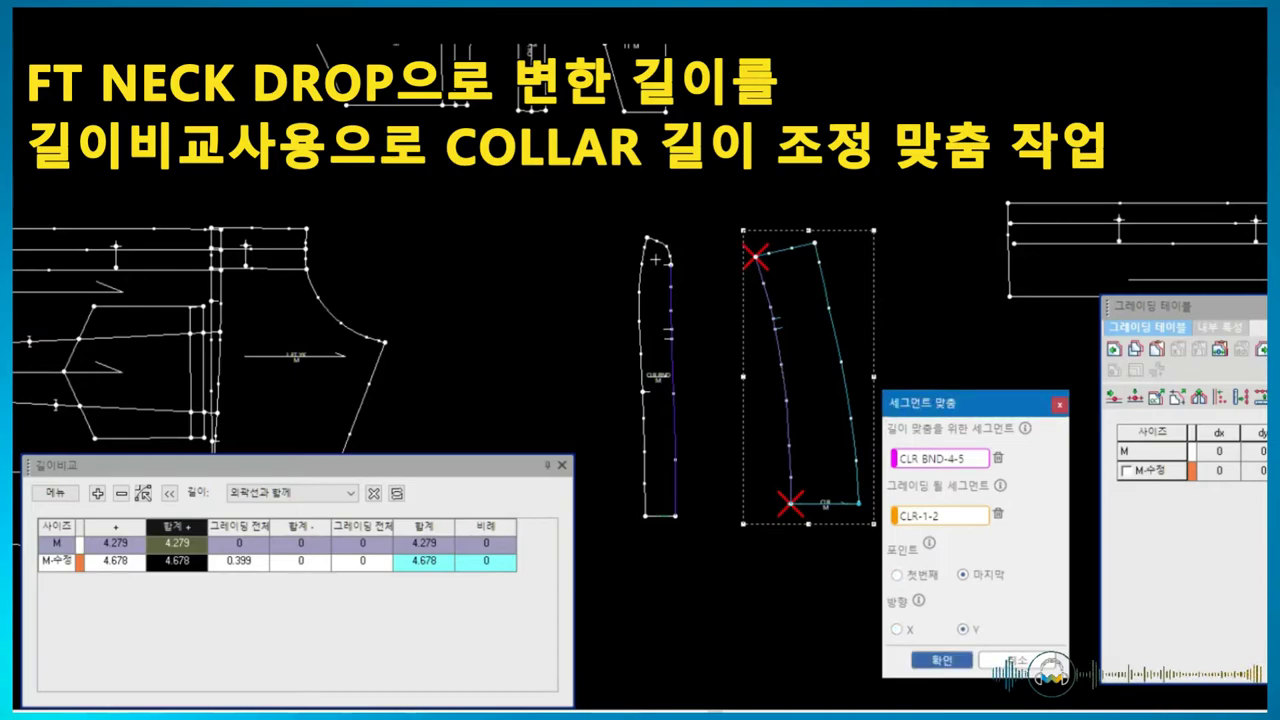
{"action": "left_click", "coordinate": [950, 660]}
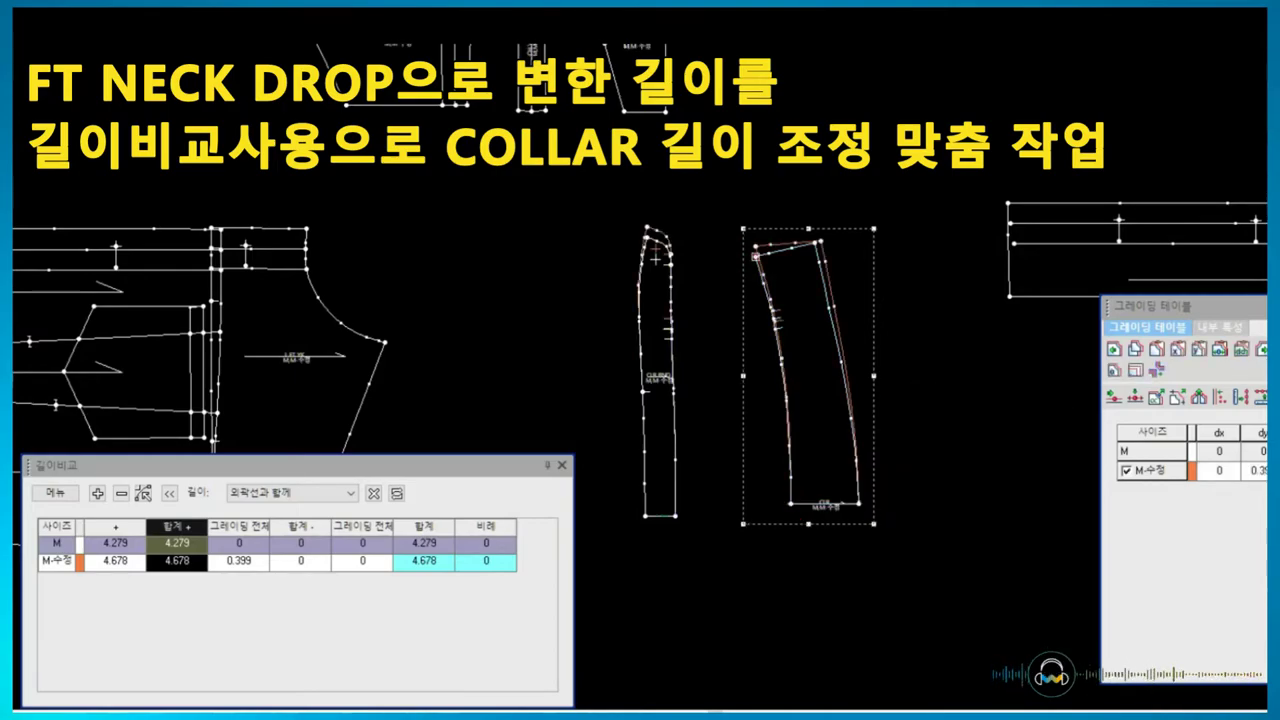
- Fix the collar's top corner and bottom-left points, keeping only vertical grading
{"action": "left_click", "coordinate": [818, 241]}
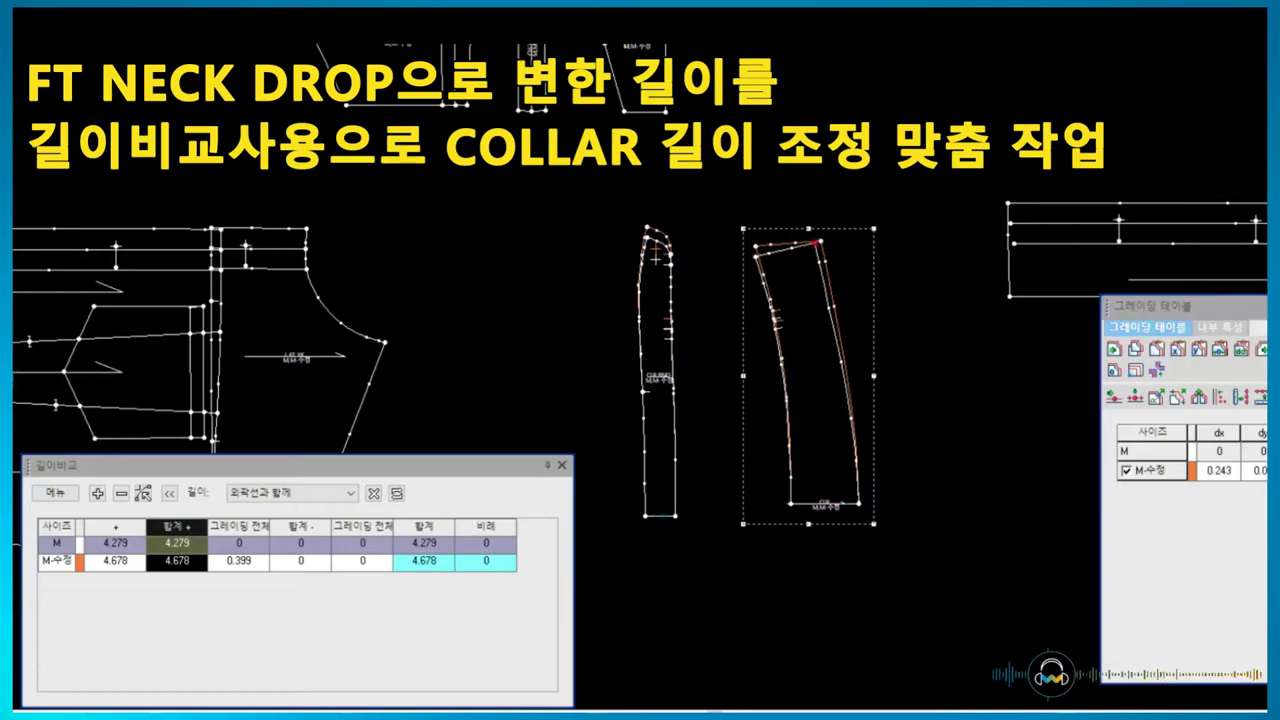
{"action": "left_click", "coordinate": [1134, 369]}
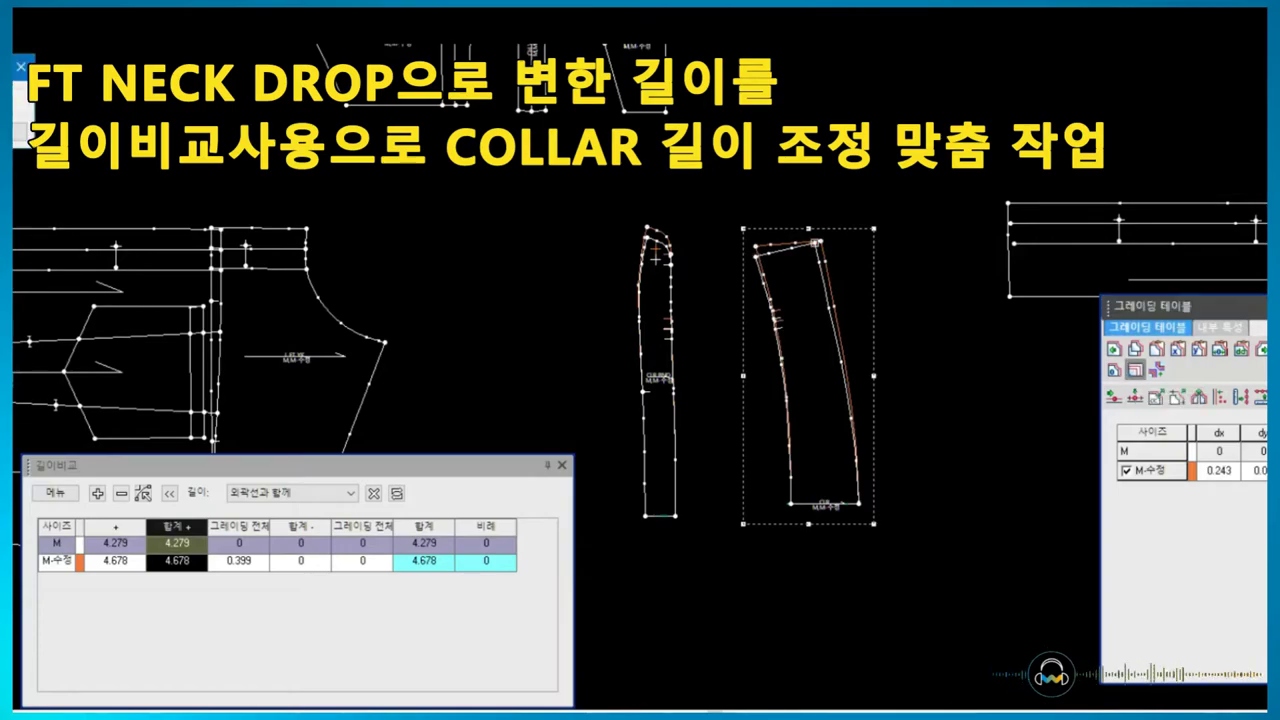
{"action": "left_click", "coordinate": [1198, 347]}
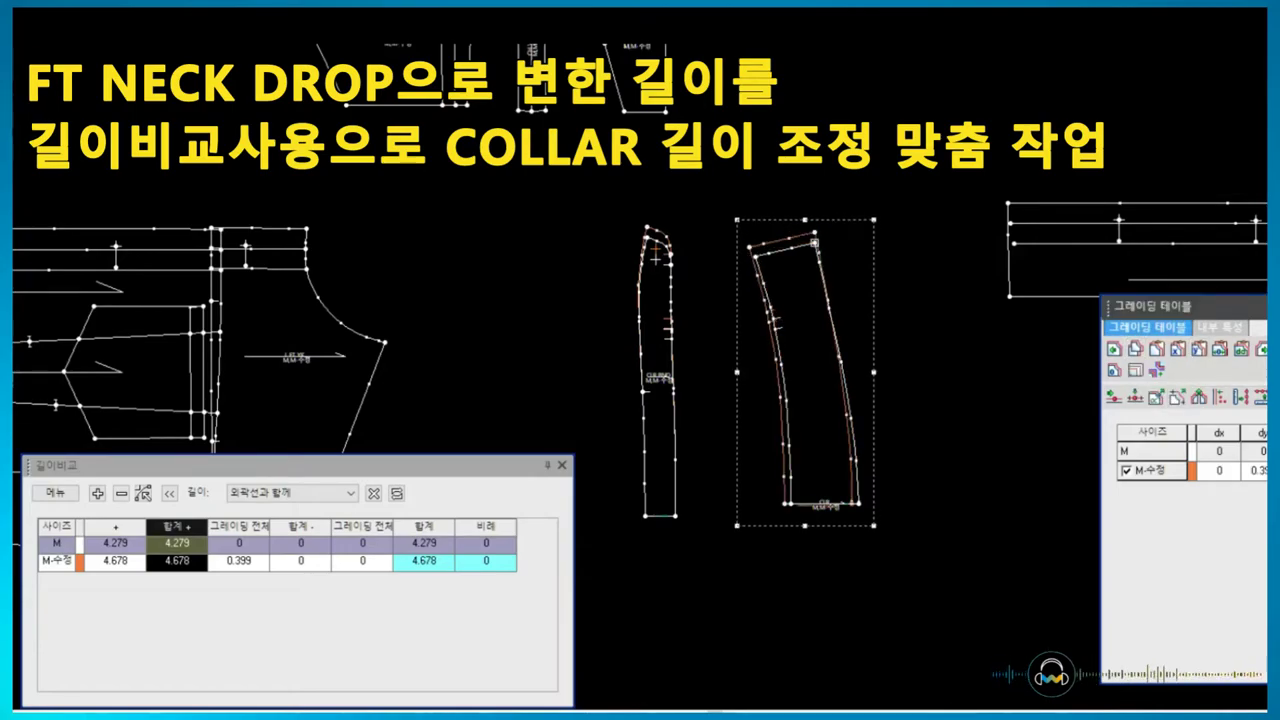
{"action": "left_click", "coordinate": [803, 500]}
{"action": "left_click", "coordinate": [1114, 369]}
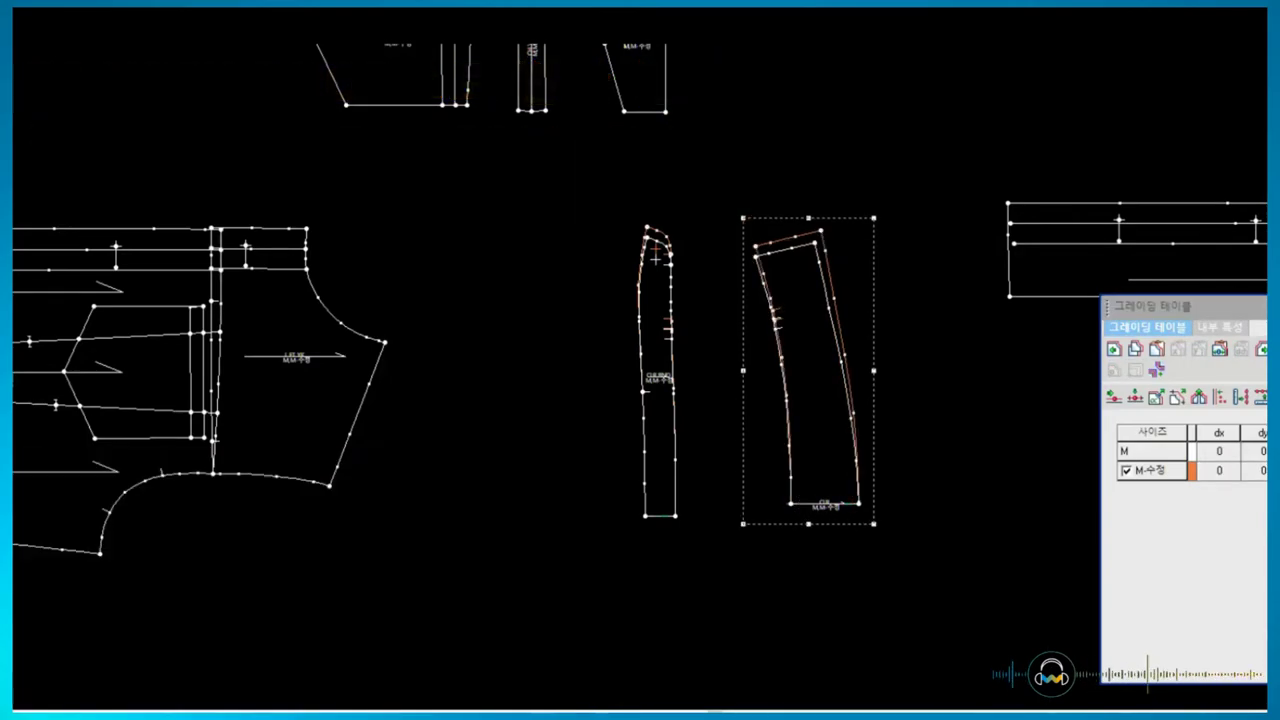
- Scroll through the pattern canvas to find the small trim pieces needing correction
{"action": "scroll", "coordinate": [640, 360], "scroll_direction": "down", "scroll_amount": 2}
{"action": "scroll", "coordinate": [640, 360], "scroll_direction": "down", "scroll_amount": 2}
{"action": "scroll", "coordinate": [640, 360], "scroll_direction": "down", "scroll_amount": 2}
{"action": "scroll", "coordinate": [75, 576], "scroll_direction": "up", "scroll_amount": 2}
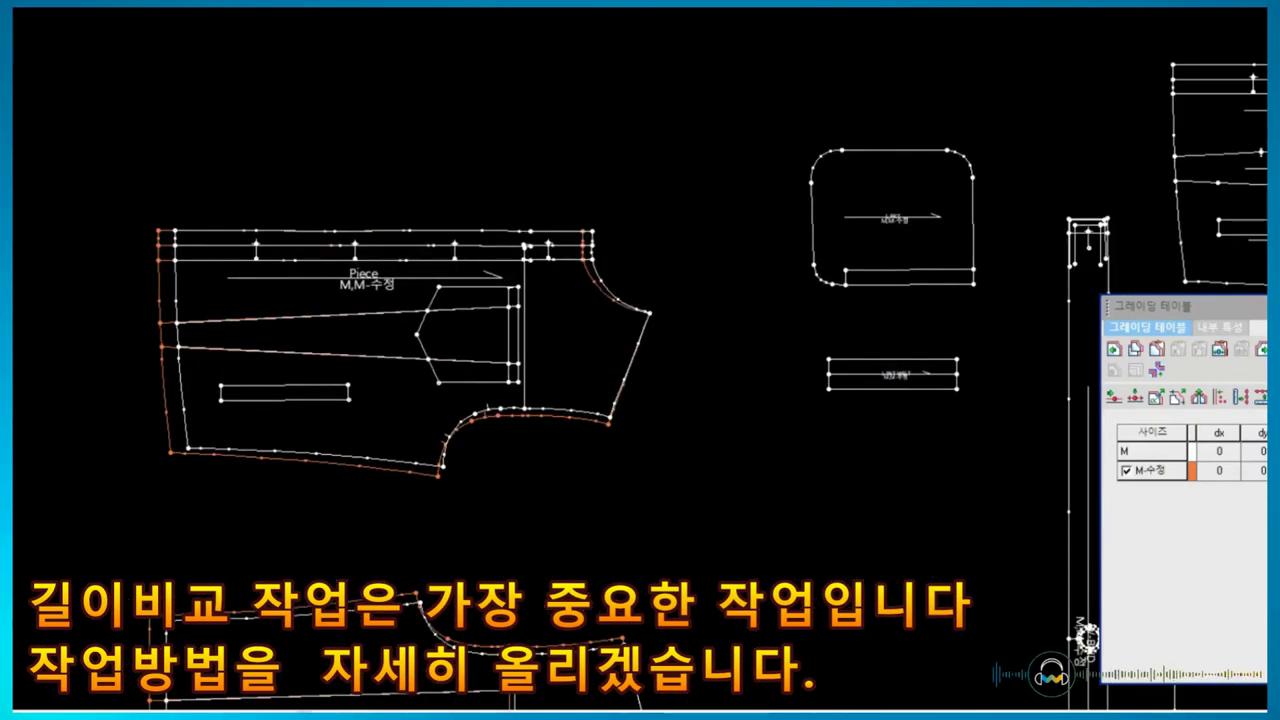
{"action": "scroll", "coordinate": [421, 411], "scroll_direction": "down", "scroll_amount": 3}
{"action": "scroll", "coordinate": [430, 400], "scroll_direction": "up", "scroll_amount": 1}
{"action": "scroll", "coordinate": [348, 440], "scroll_direction": "up", "scroll_amount": 2}
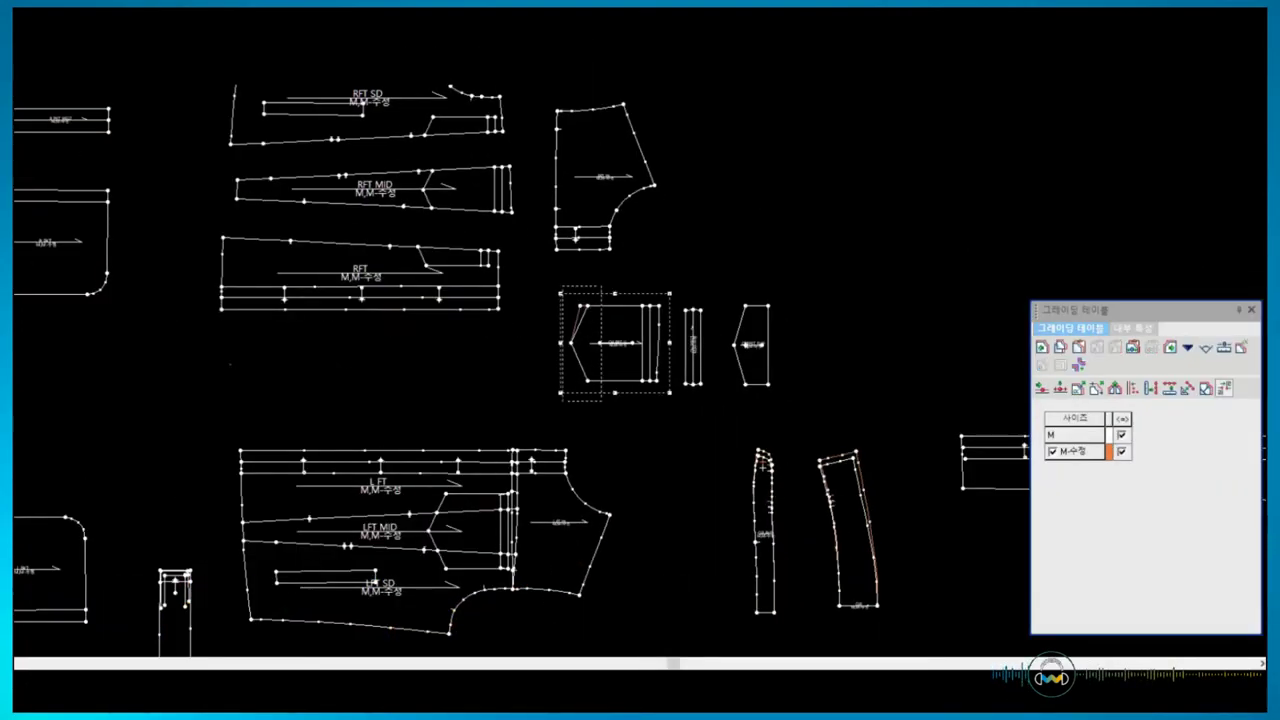
{"action": "scroll", "coordinate": [470, 607], "scroll_direction": "down", "scroll_amount": 2}
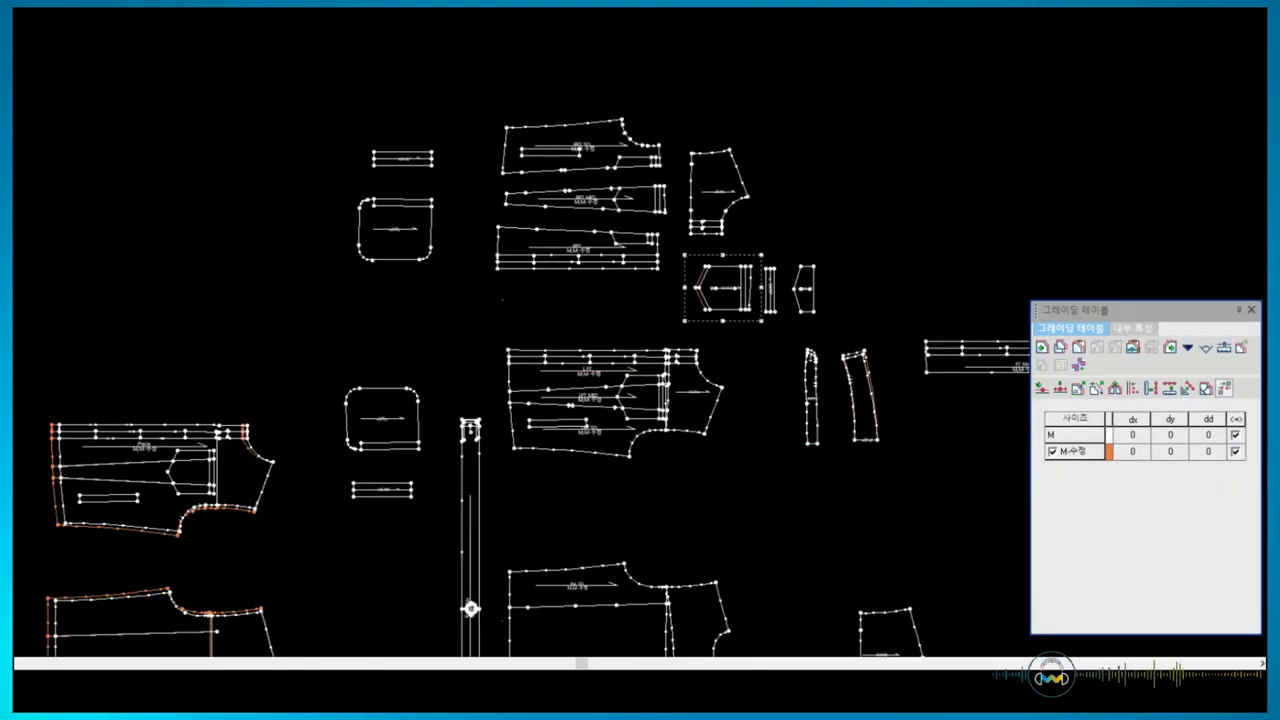
- Give the selected point on the small trim piece a 0.187 vertical M-수정 grade
{"action": "right_click", "coordinate": [789, 222]}
{"action": "scroll", "coordinate": [709, 260], "scroll_direction": "up", "scroll_amount": 2}
{"action": "left_click", "coordinate": [710, 272]}
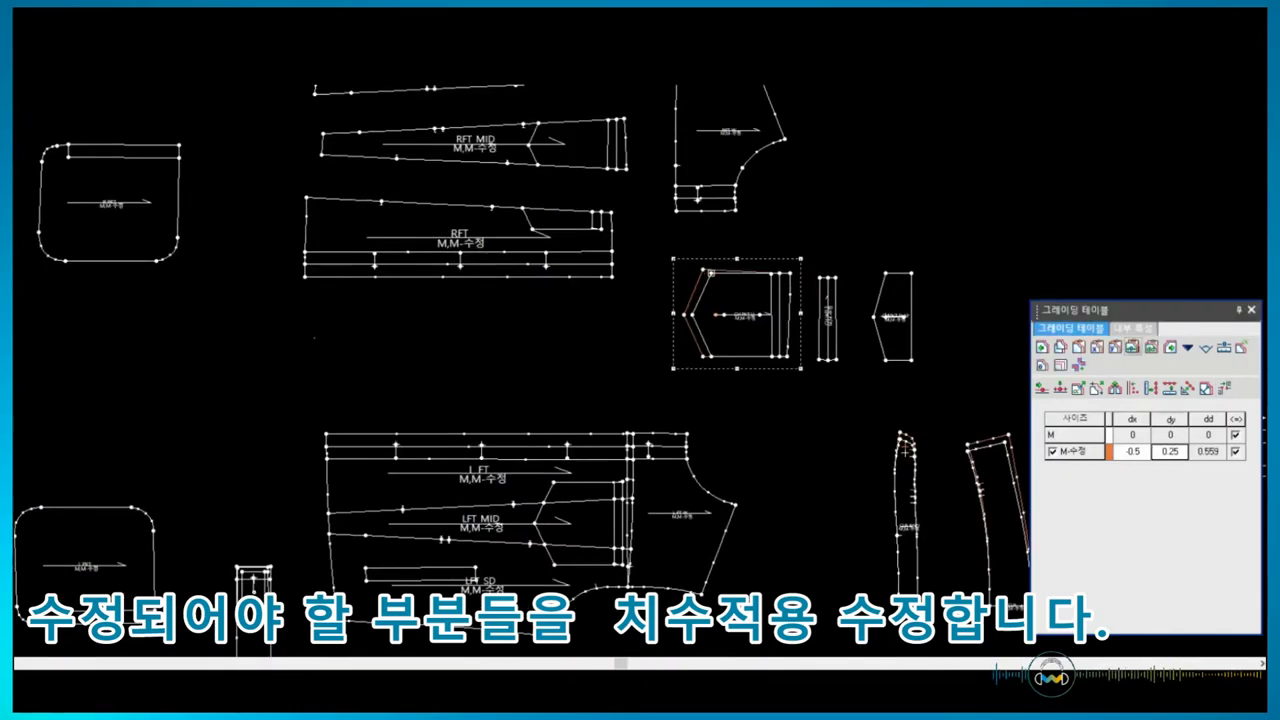
{"action": "left_click", "coordinate": [1224, 388]}
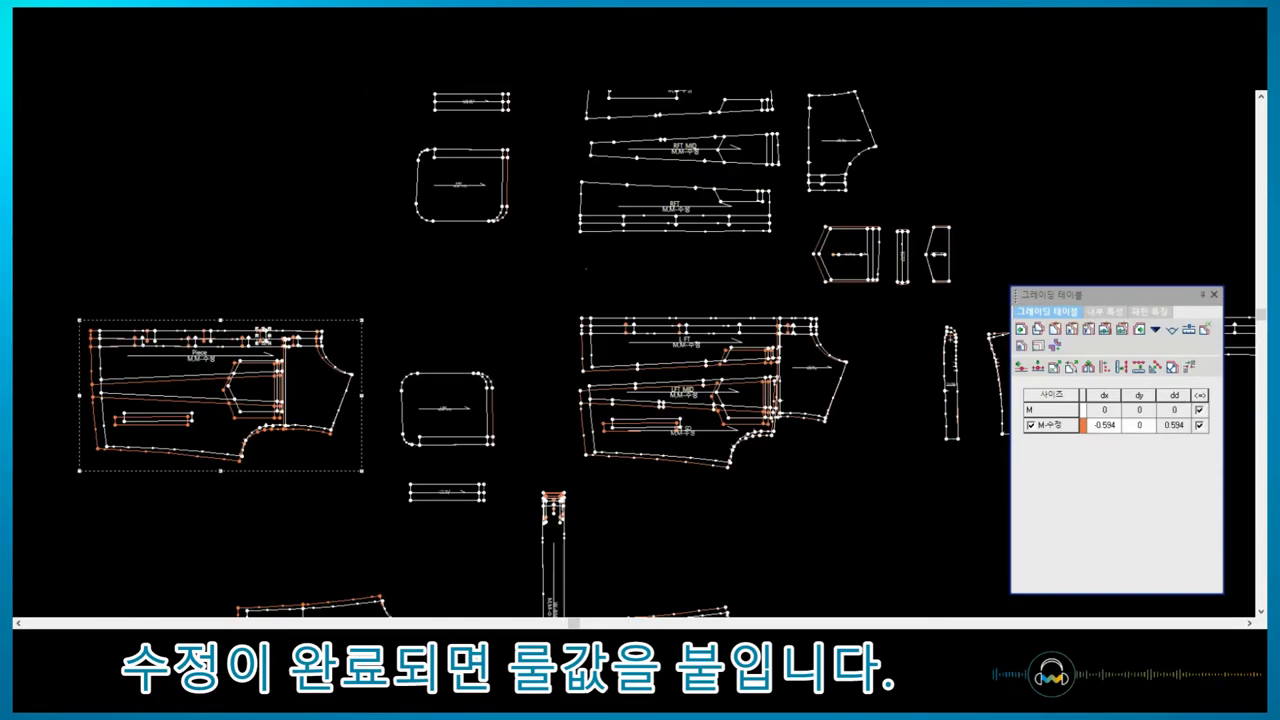
{"action": "right_click", "coordinate": [767, 262]}
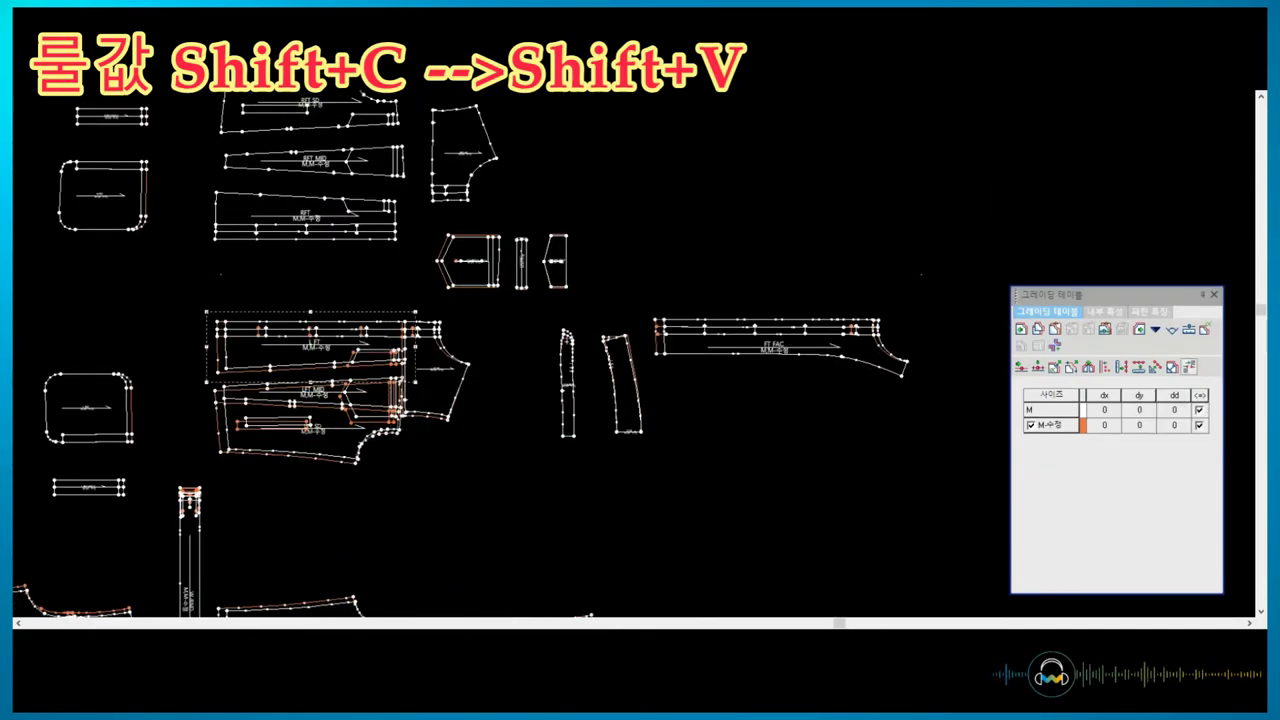
- Copy the corrected grade rule and paste it onto the FT FAC points and LFT pieces
{"action": "key", "text": "shift+v"}
{"action": "left_click_drag", "start_coordinate": [742, 232], "coordinate": [798, 290]}
{"action": "key", "text": "shift+v"}
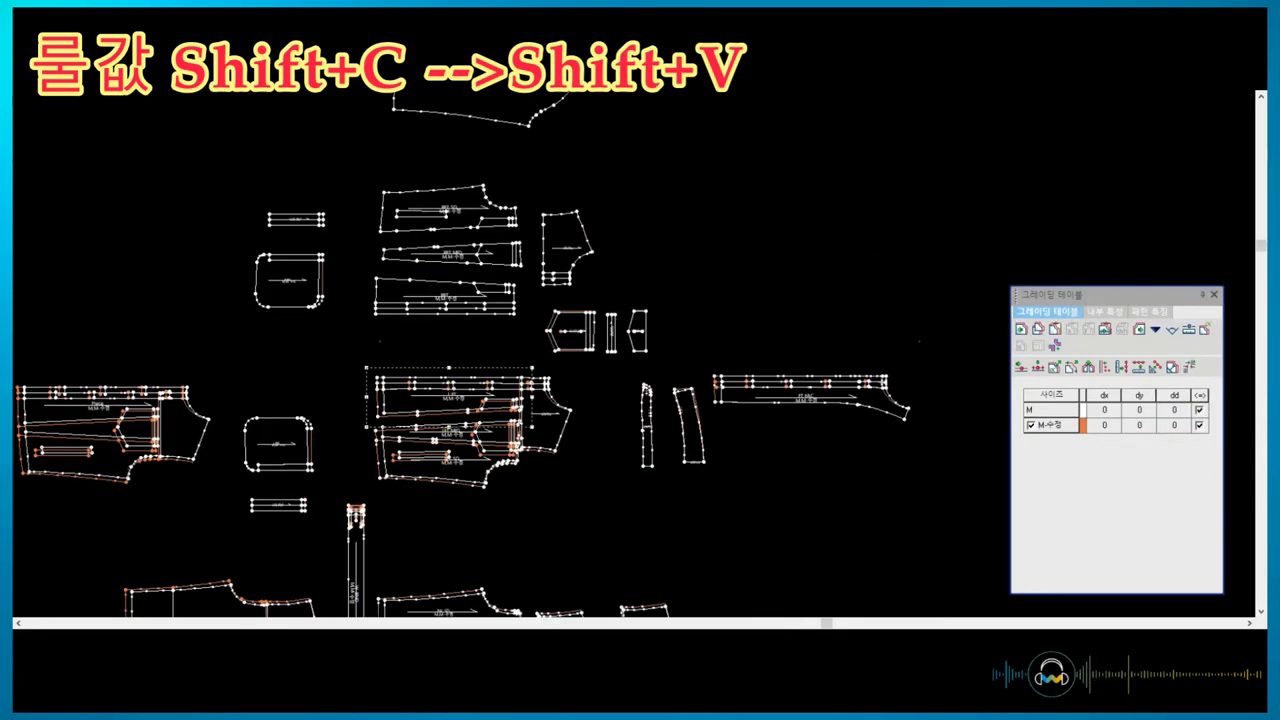
{"action": "left_click", "coordinate": [690, 440]}
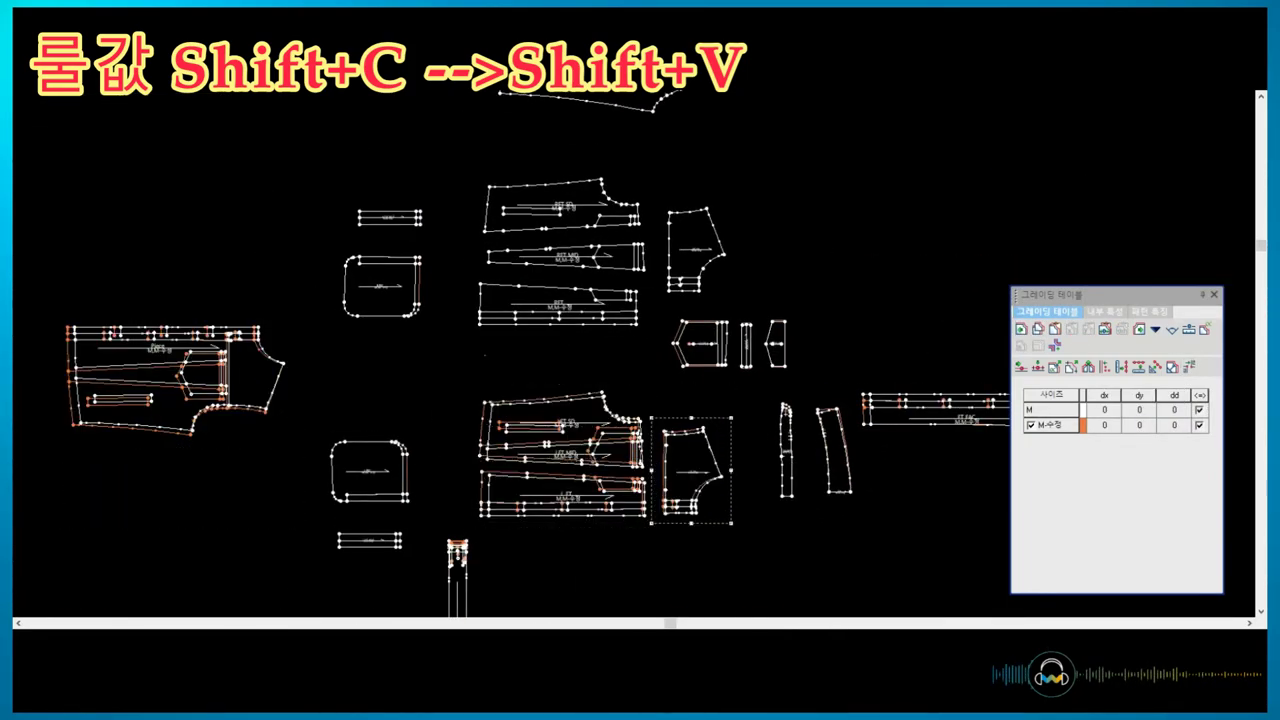
{"action": "key", "text": "shift+v"}
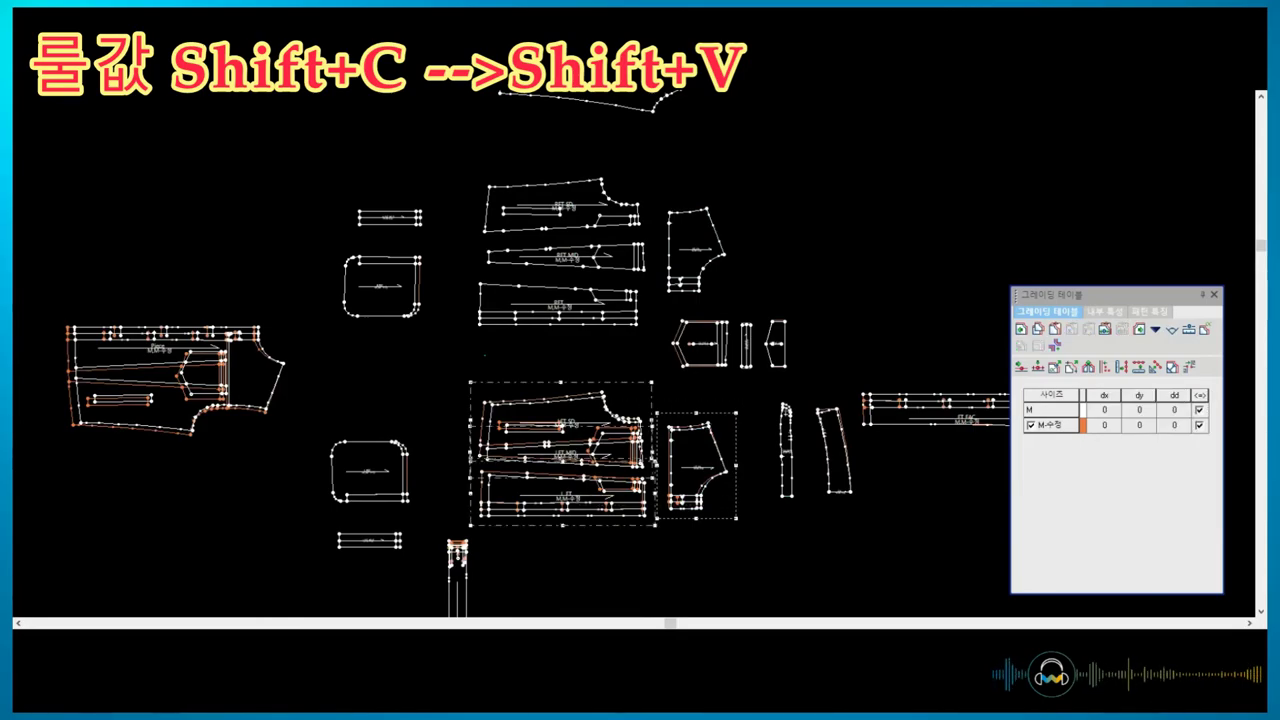
{"action": "key", "text": "ctrl+z"}
- Show the M-수정 size and check the graded LFT, RFT SD, RFT MID and RFT outlines
{"action": "left_click", "coordinate": [1031, 425]}
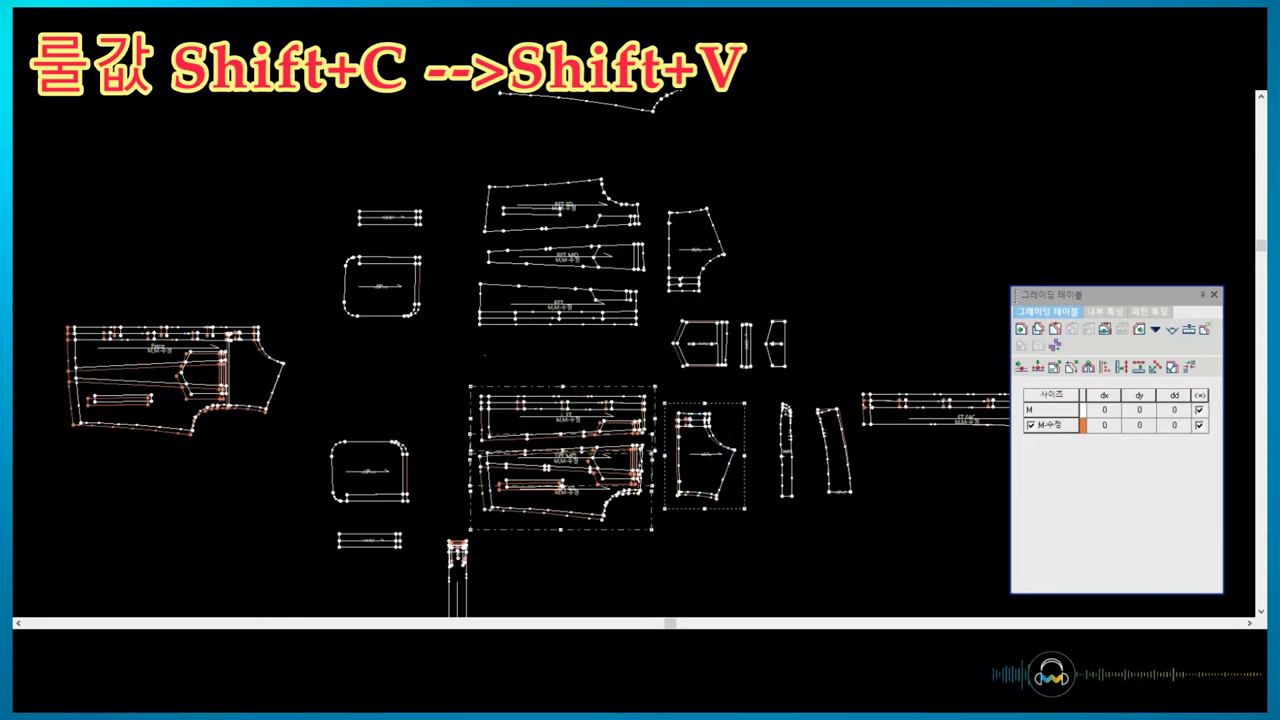
{"action": "scroll", "coordinate": [470, 251], "scroll_direction": "down", "scroll_amount": 2}
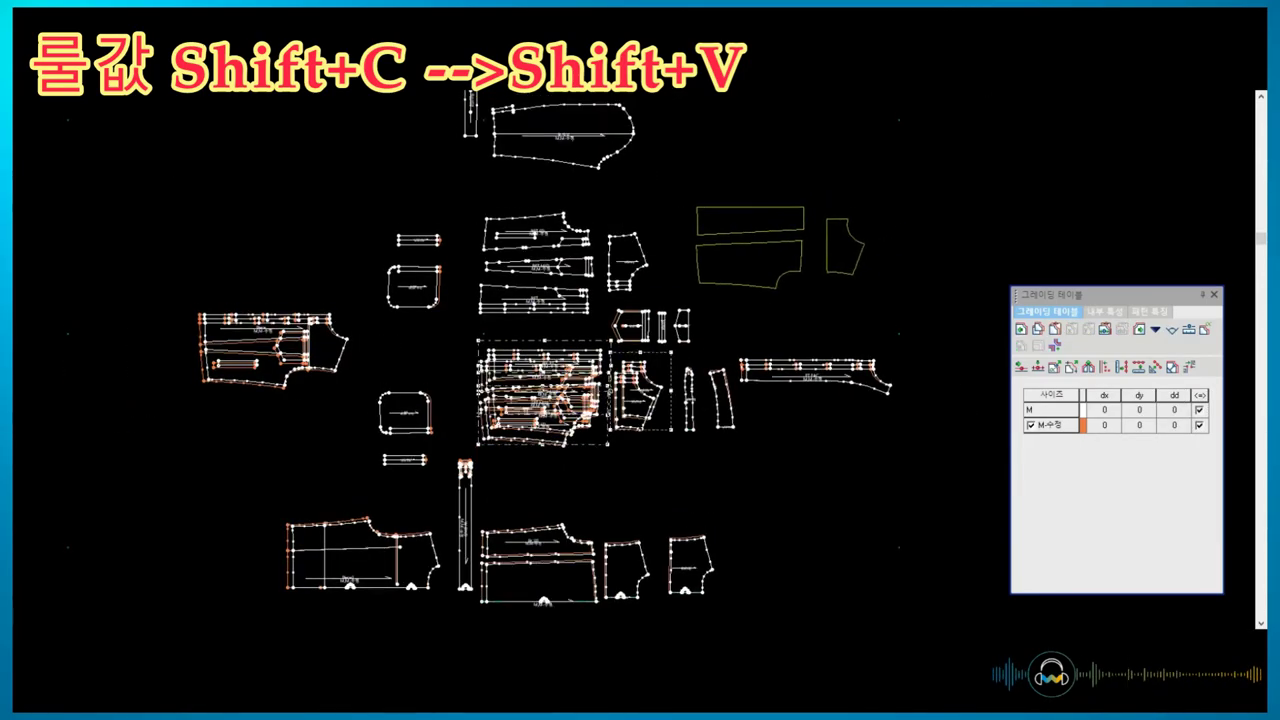
{"action": "scroll", "coordinate": [601, 395], "scroll_direction": "up", "scroll_amount": 3}
{"action": "left_click", "coordinate": [733, 256]}
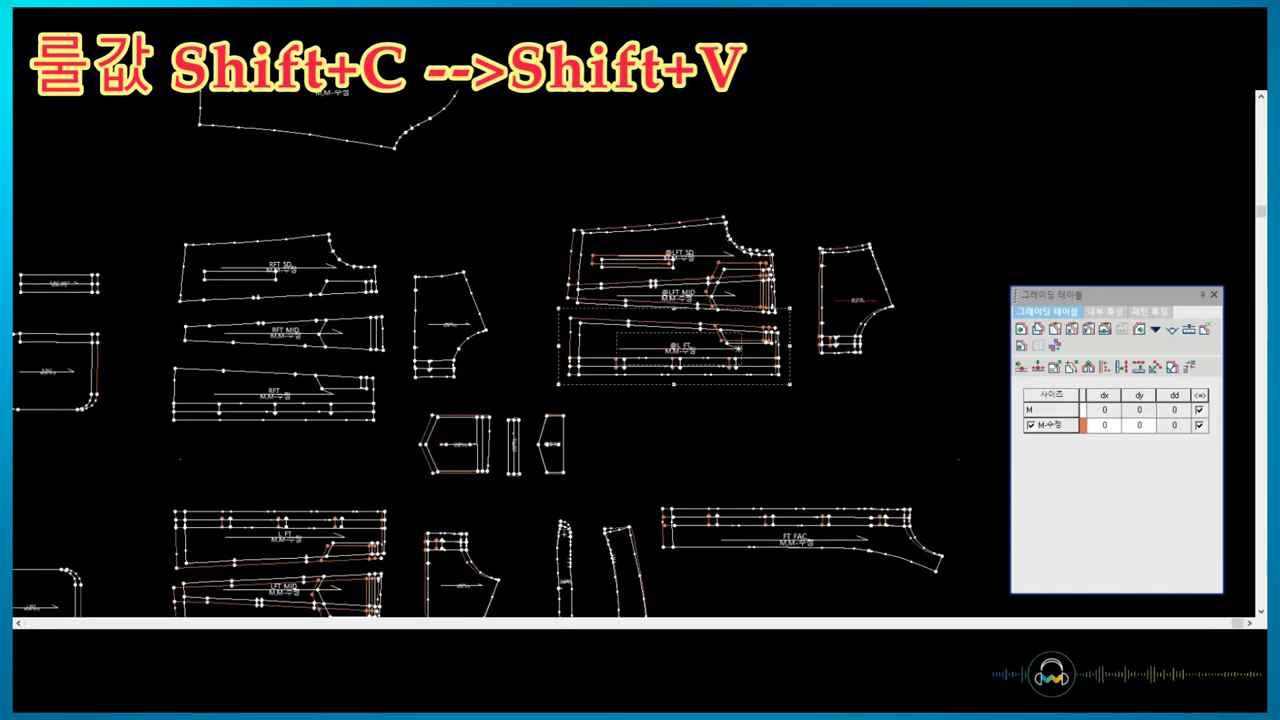
{"action": "left_click", "coordinate": [880, 292]}
{"action": "left_click", "coordinate": [452, 302]}
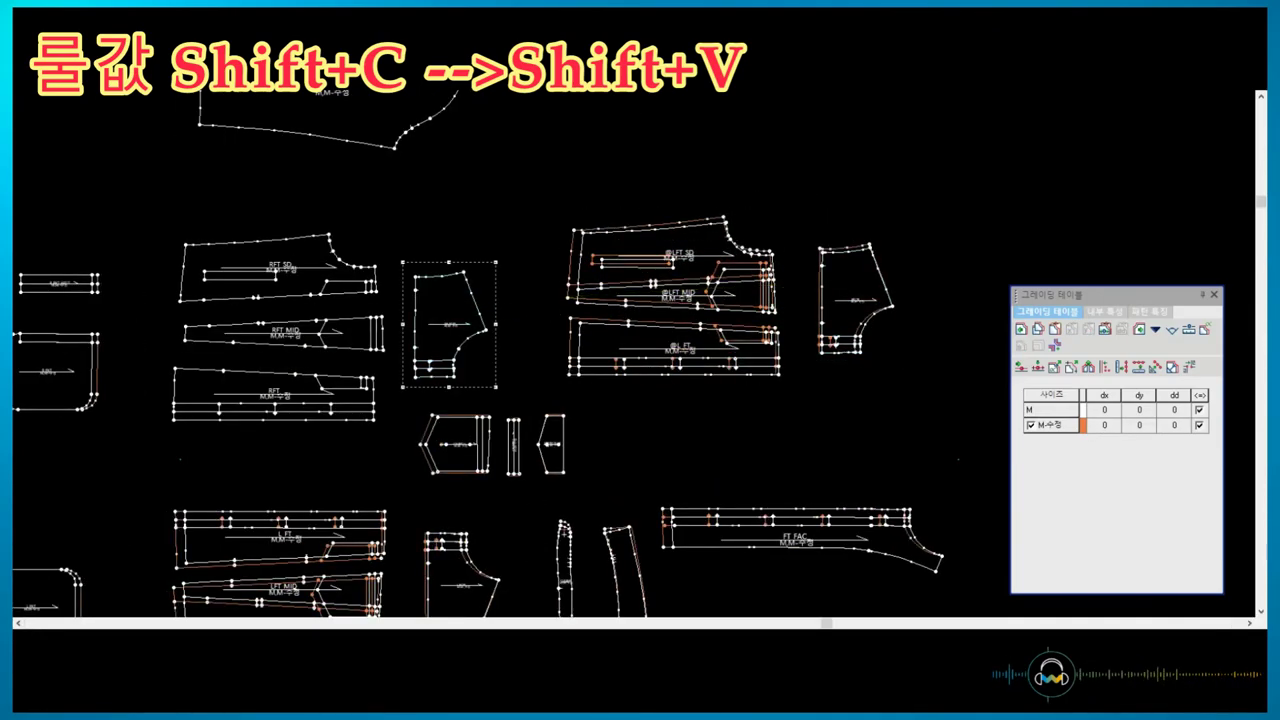
{"action": "scroll", "coordinate": [360, 276], "scroll_direction": "up", "scroll_amount": 2}
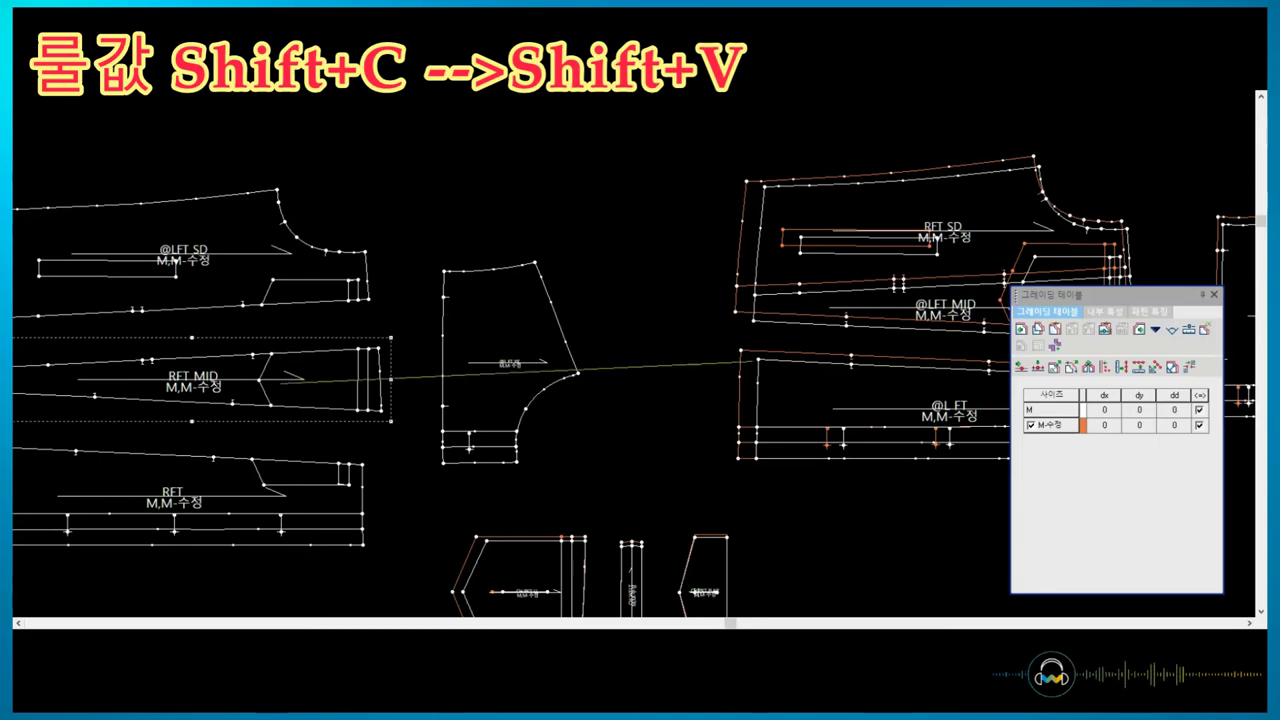
{"action": "left_click", "coordinate": [235, 412]}
{"action": "scroll", "coordinate": [640, 286], "scroll_direction": "down", "scroll_amount": 2}
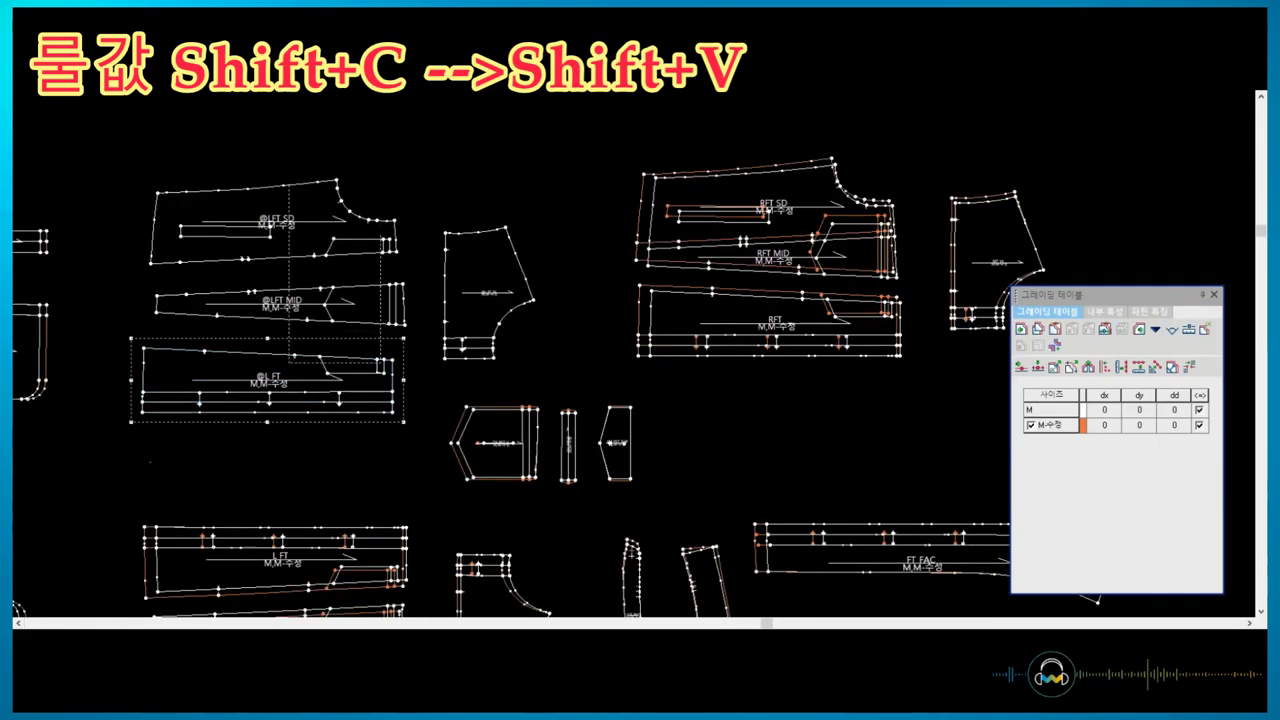
{"action": "scroll", "coordinate": [500, 273], "scroll_direction": "down", "scroll_amount": 1}
{"action": "scroll", "coordinate": [500, 273], "scroll_direction": "down", "scroll_amount": 2}
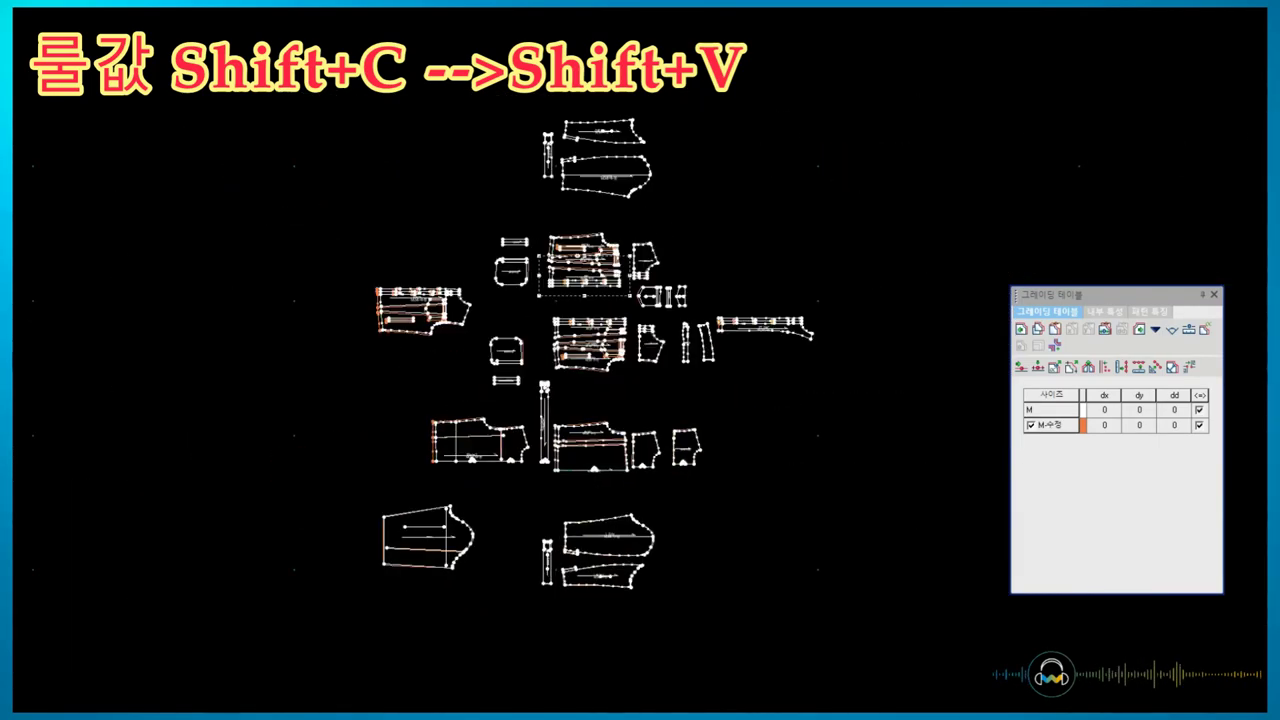